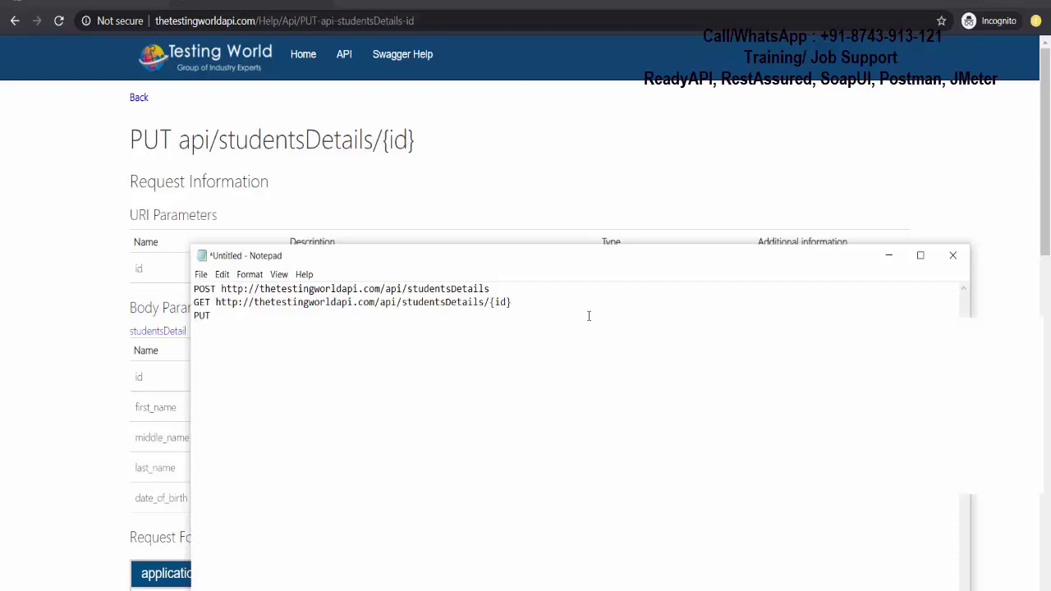
text(http://thetestingworldapi.com/)
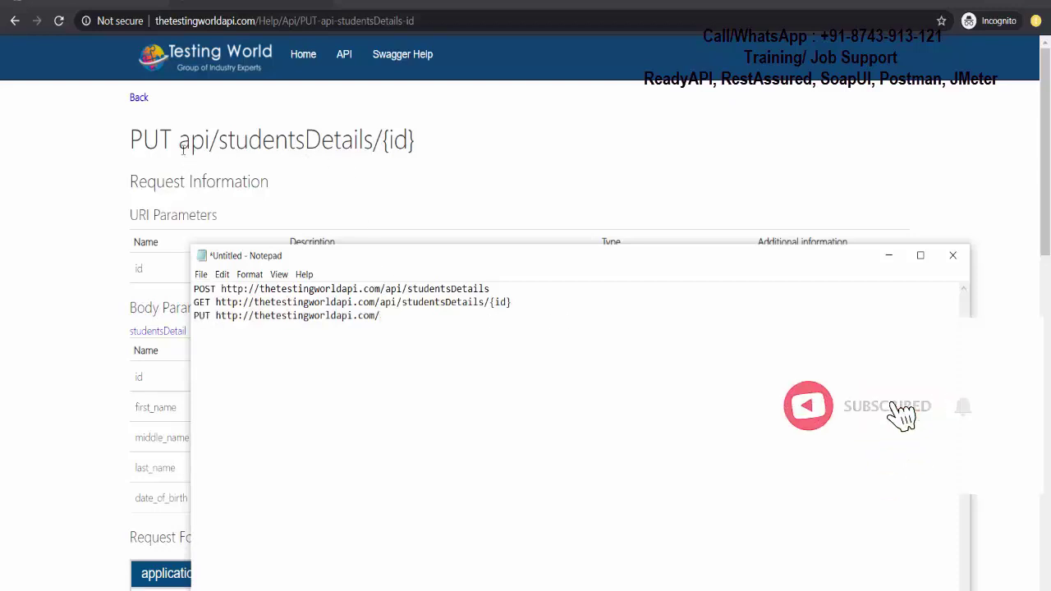
drag(179, 139, 414, 142)
key(ctrl+c)
key(alt+Tab)
key(ctrl+v)
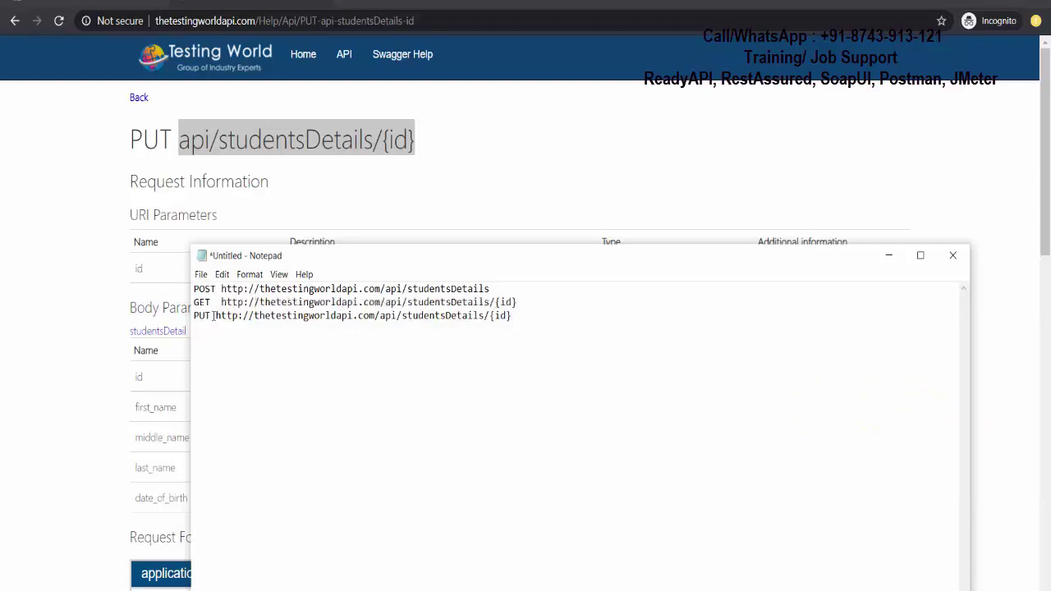
click(212, 316)
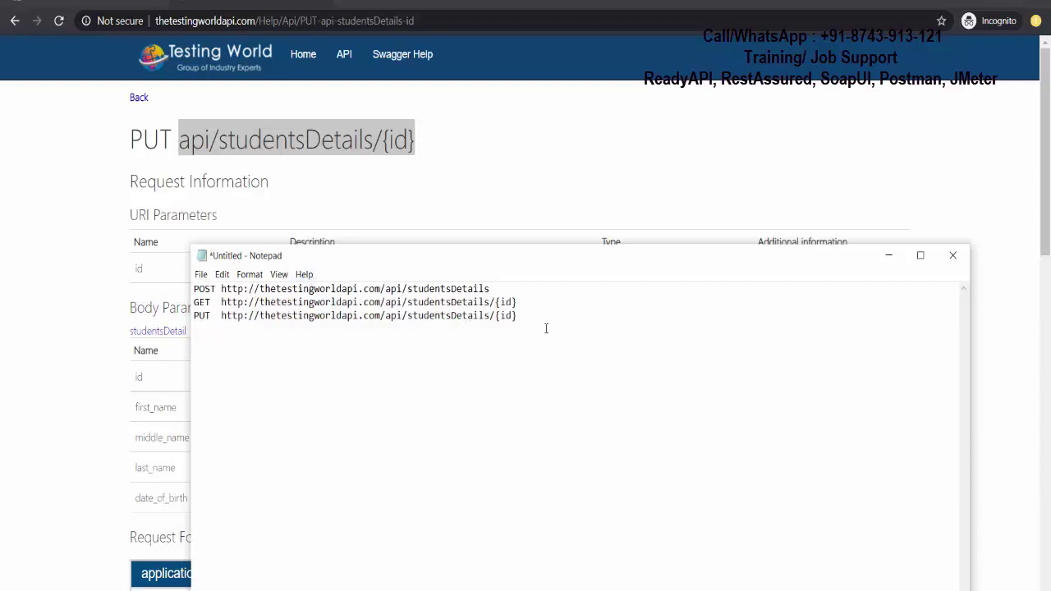
- Copy the PUT endpoint URL from the notes and switch to ReadyAPI
drag(546, 325, 214, 318)
key(ctrl+c)
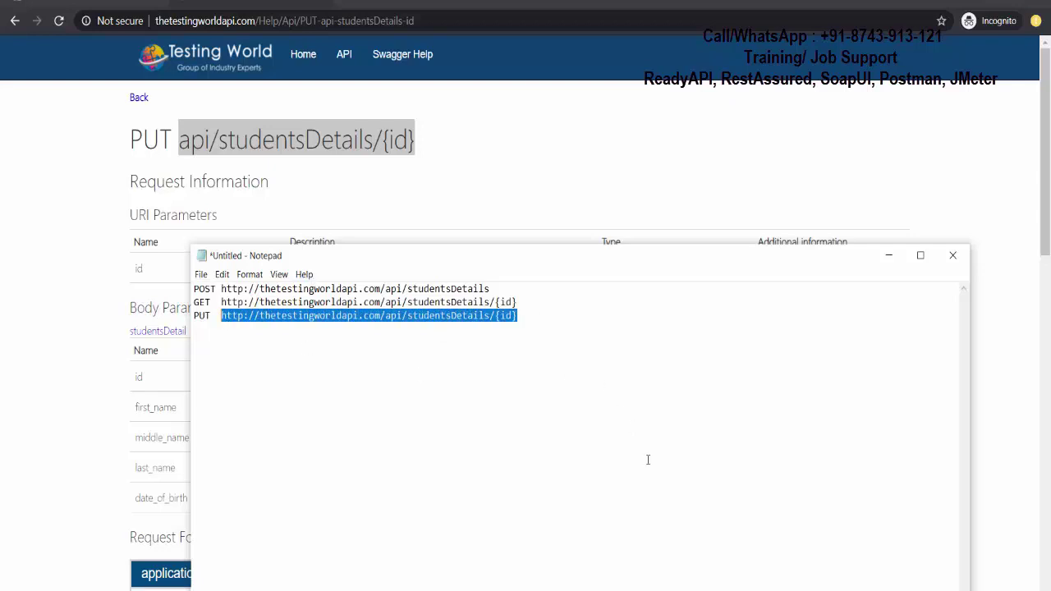
key(alt+Tab)
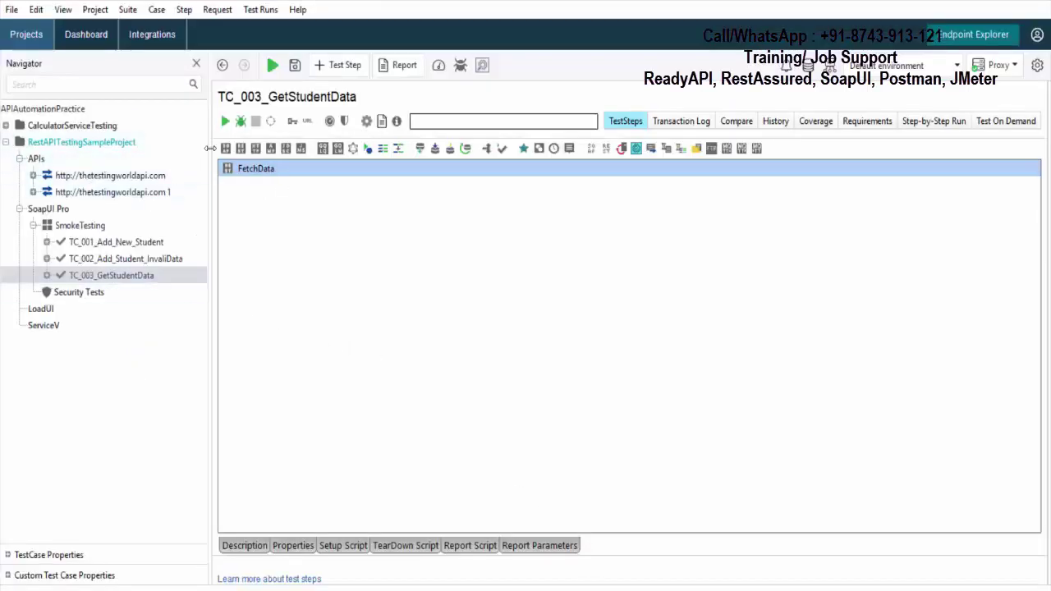
click(198, 158)
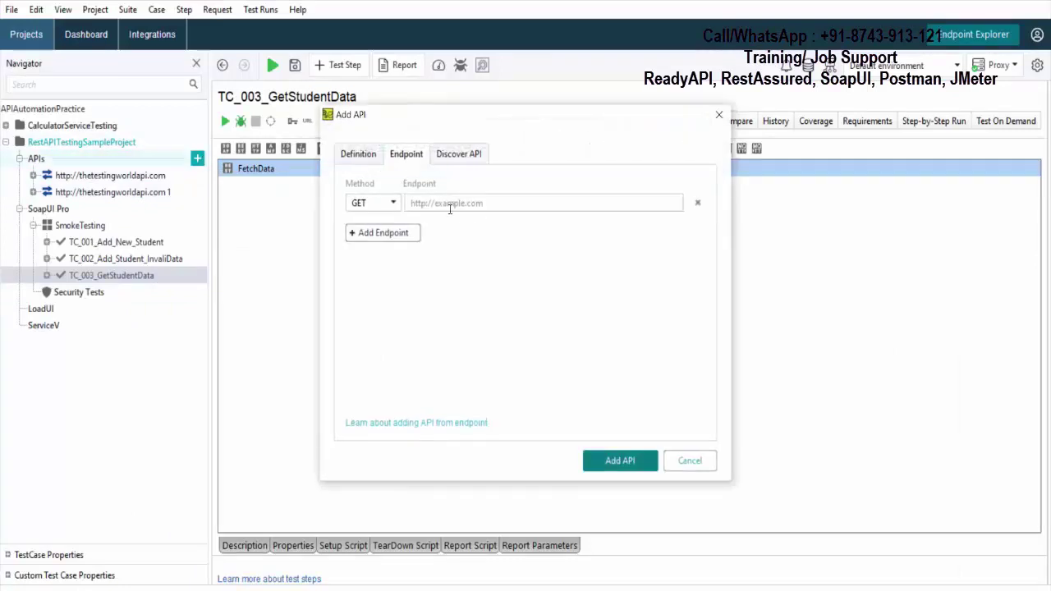
click(450, 209)
key(ctrl+v)
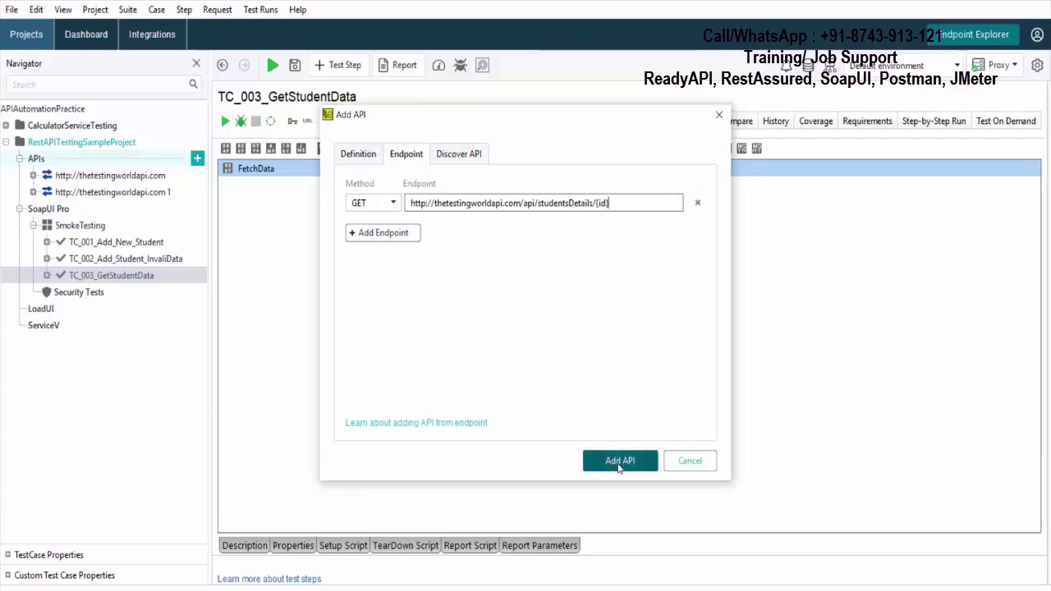
click(619, 461)
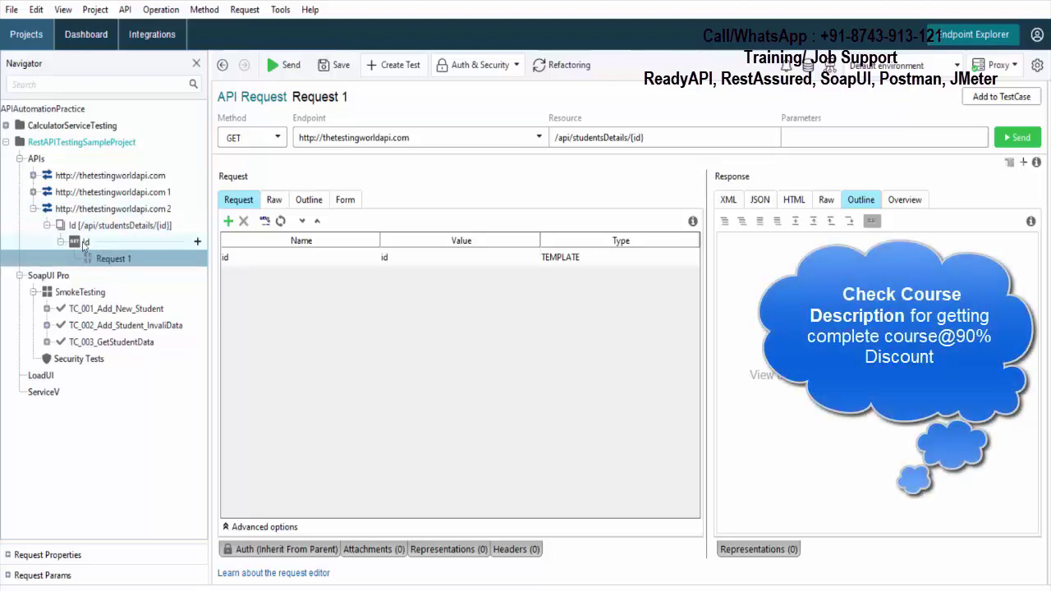
right_click(98, 211)
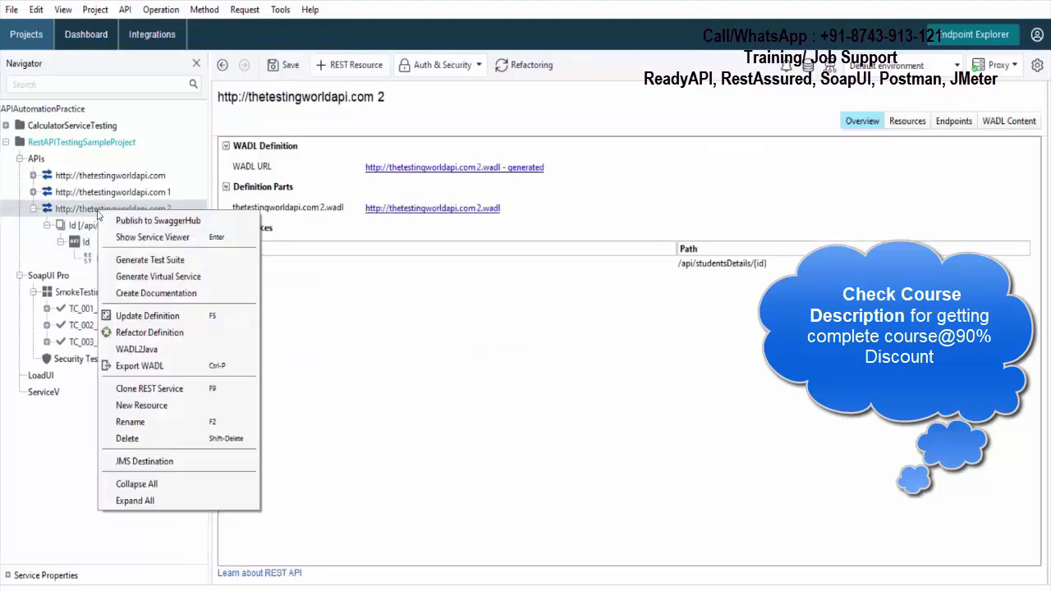
click(128, 439)
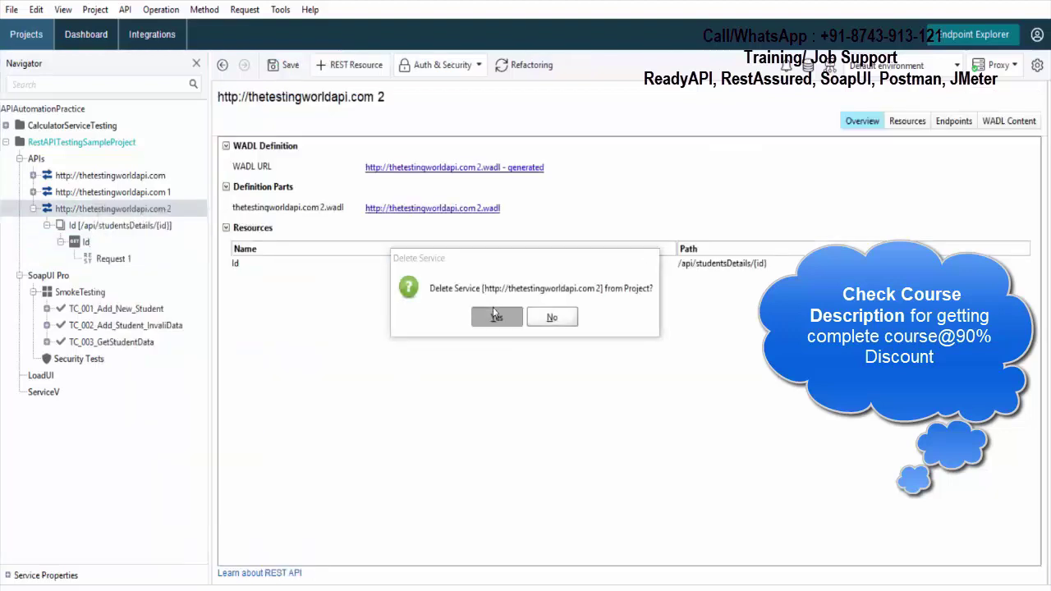
click(495, 314)
click(197, 157)
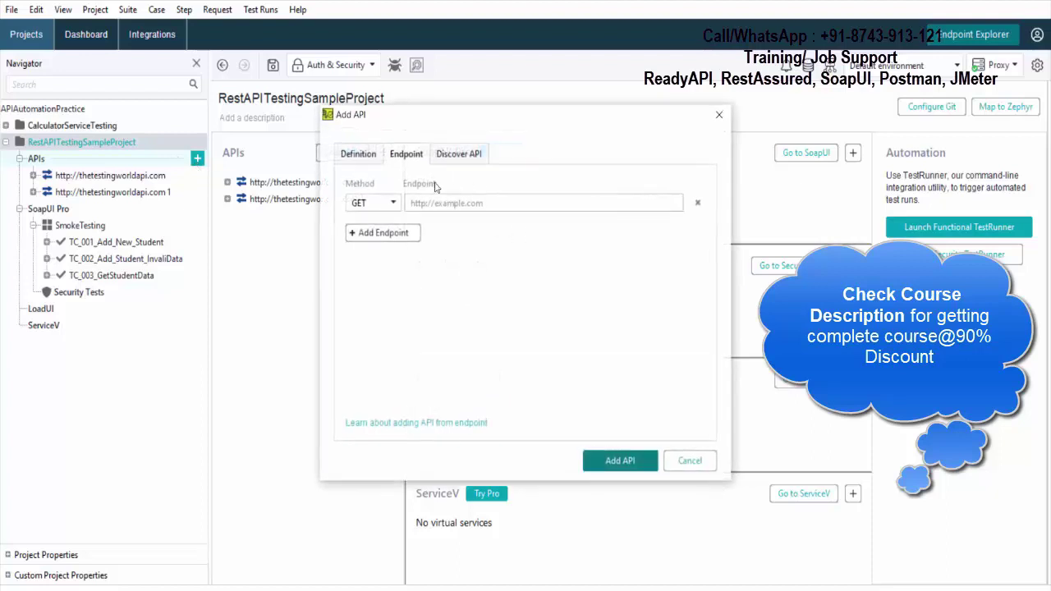
click(447, 202)
key(ctrl+v)
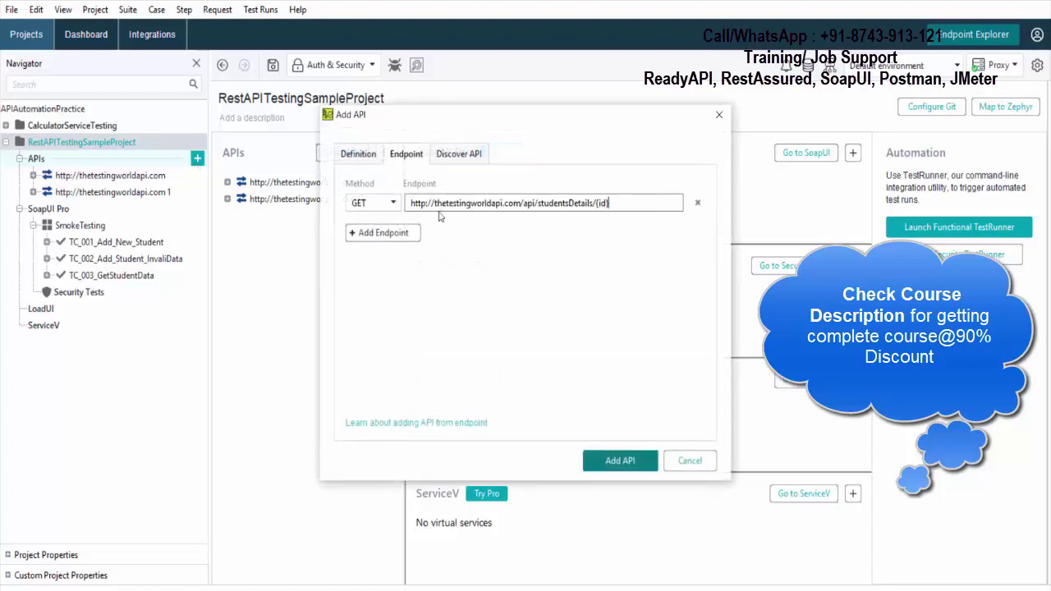
click(384, 203)
click(363, 247)
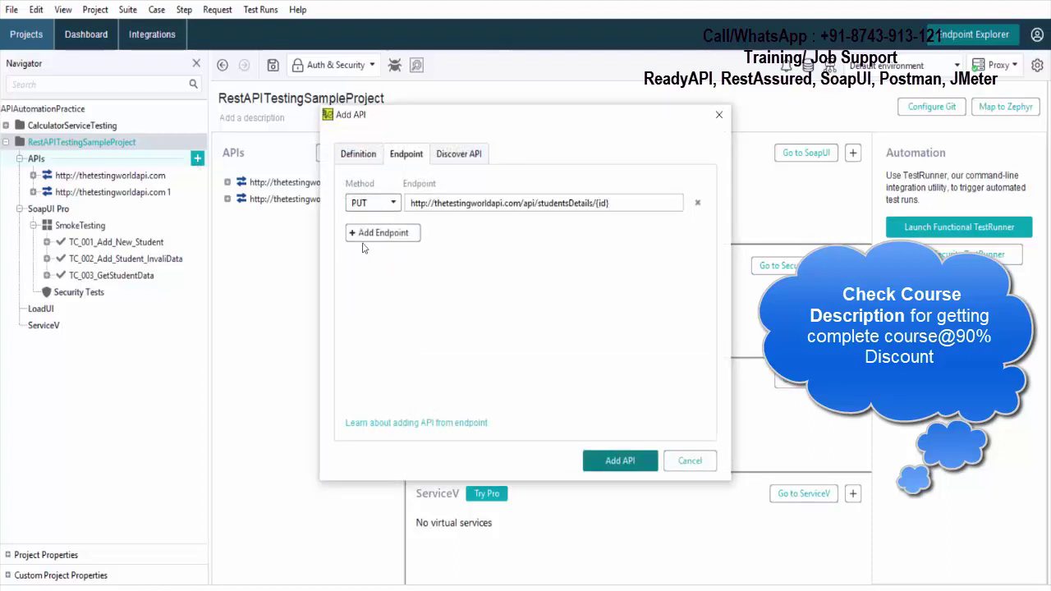
click(589, 461)
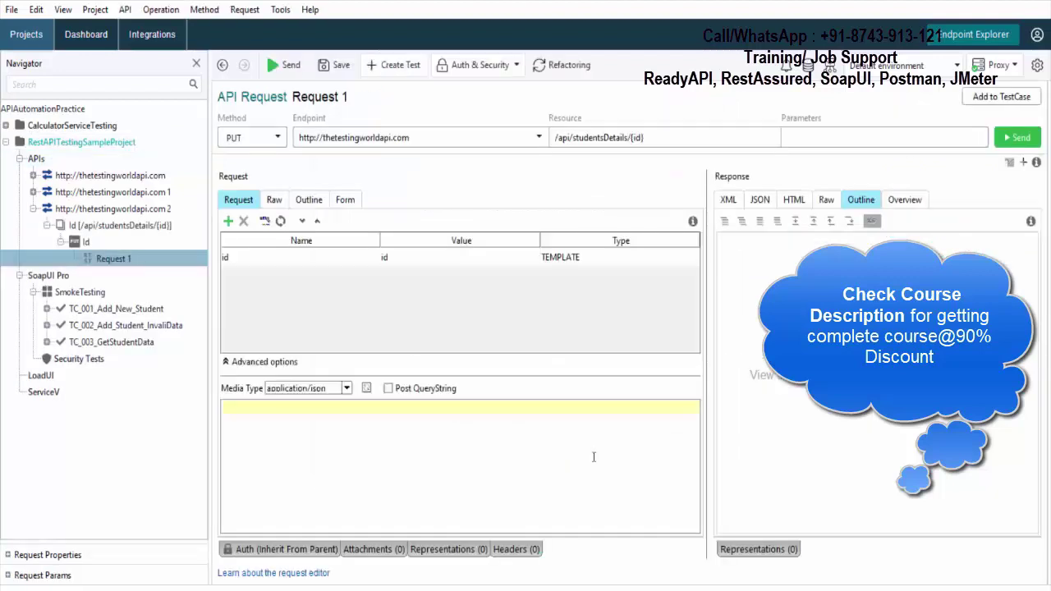
- Rename the new API's PUT method as PUTUpdateData
right_click(74, 242)
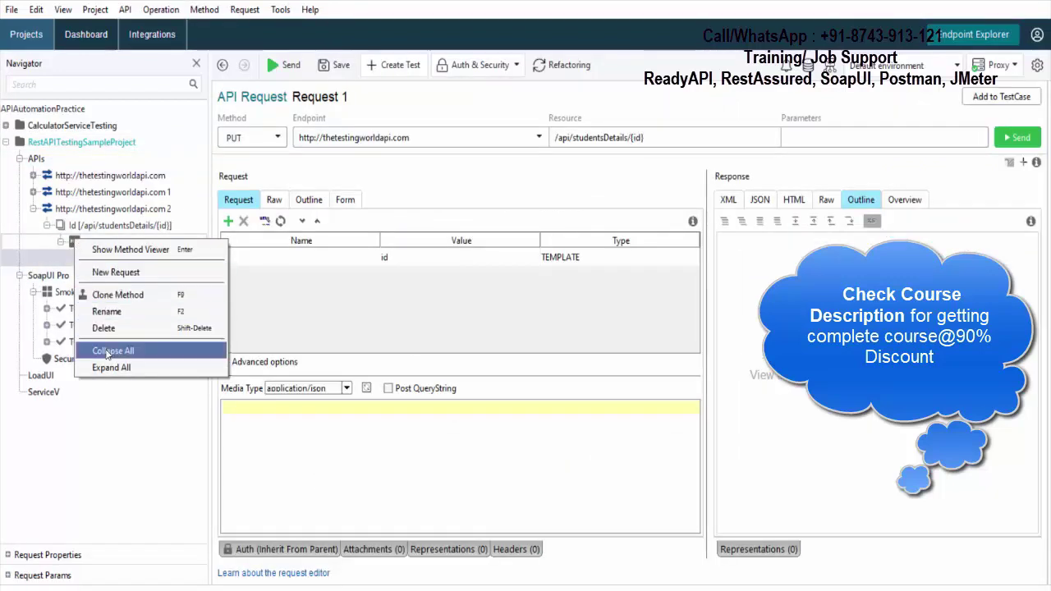
click(125, 316)
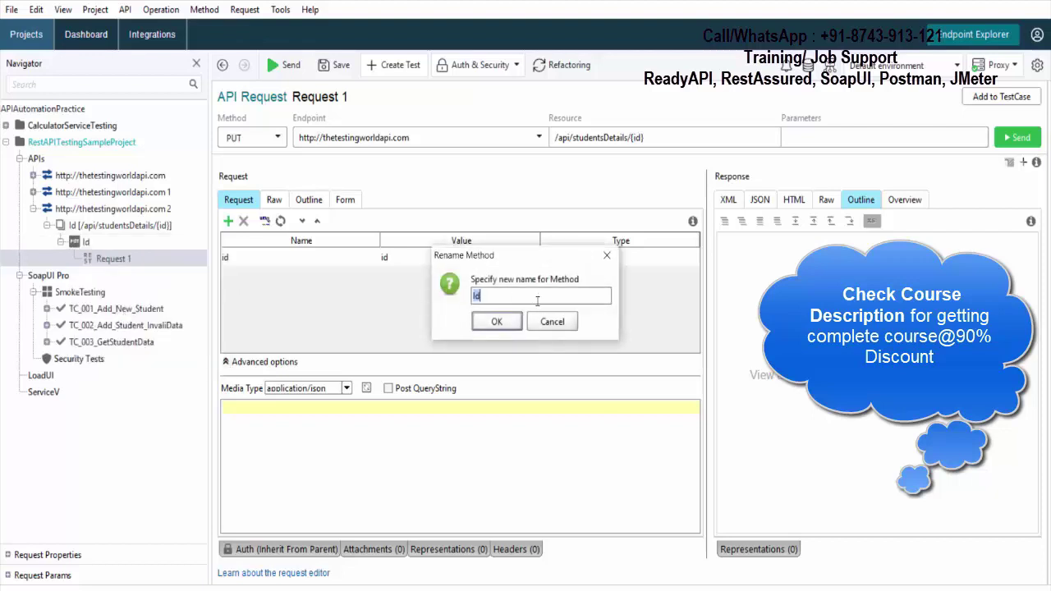
text(PUTUpdateDatraa)
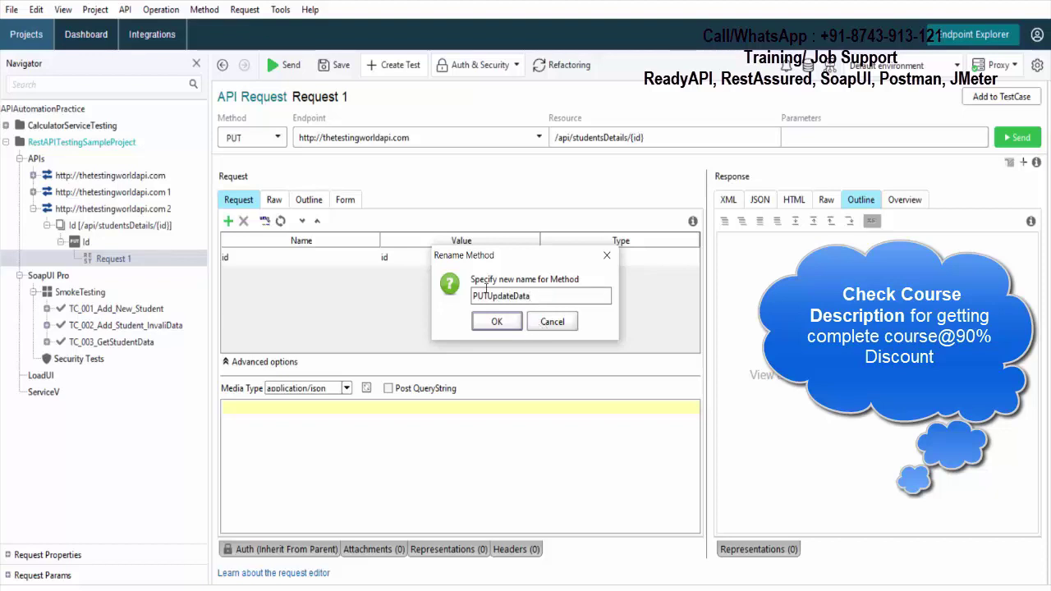
drag(486, 296, 460, 300)
click(491, 320)
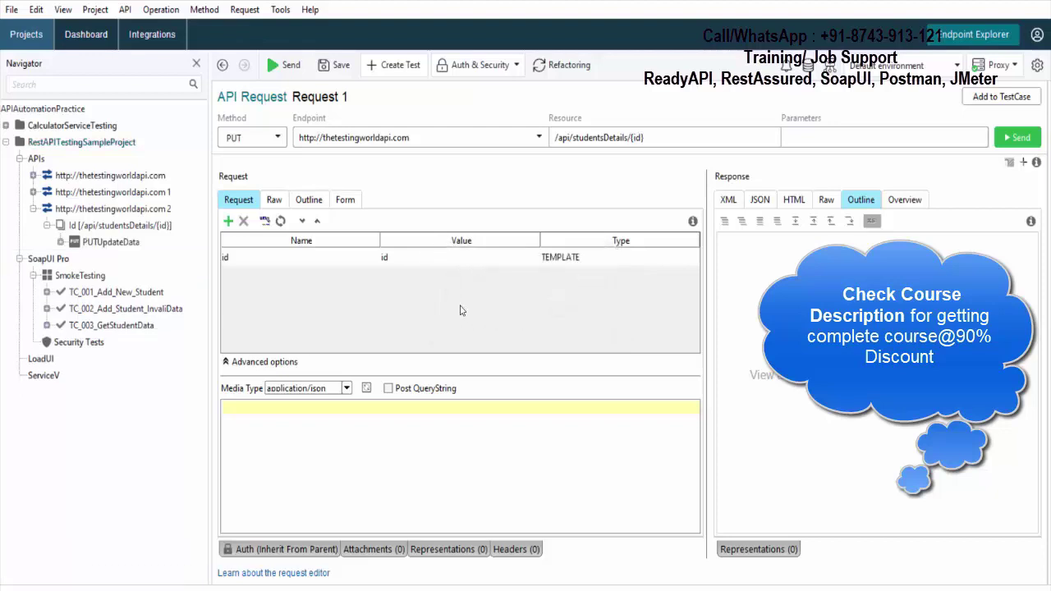
- Create a test case named TC_004_UpdateStudentData in the SmokeTesting suite
click(33, 209)
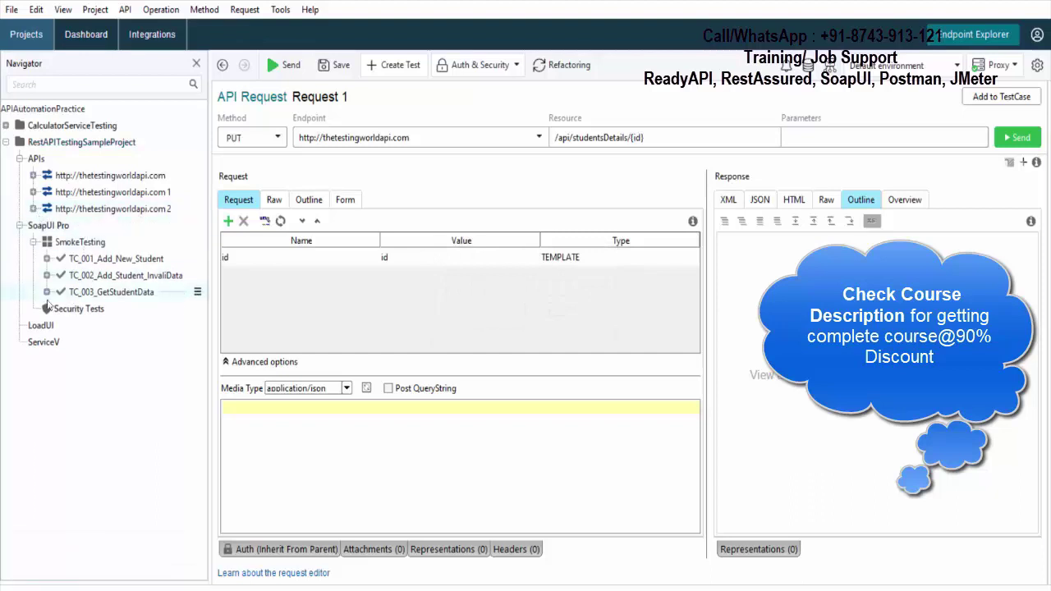
right_click(89, 243)
click(134, 294)
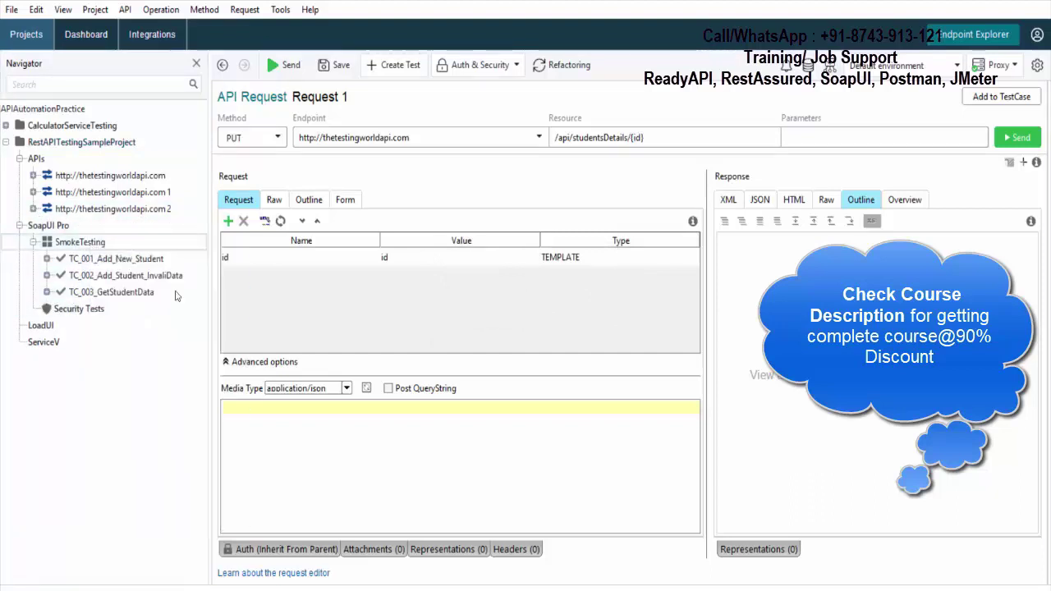
text(TC)
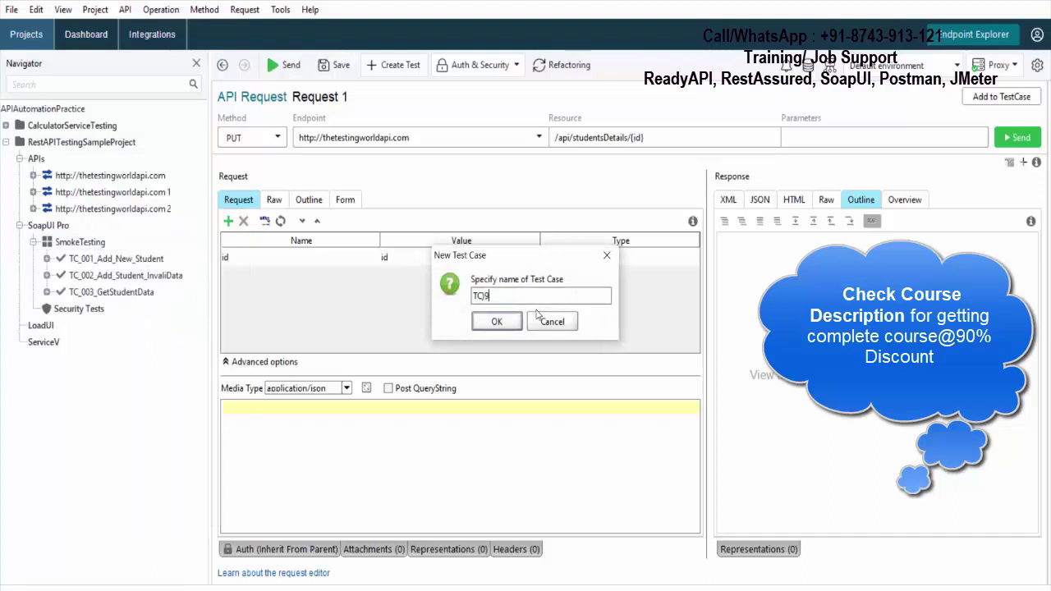
text(_004_Update)
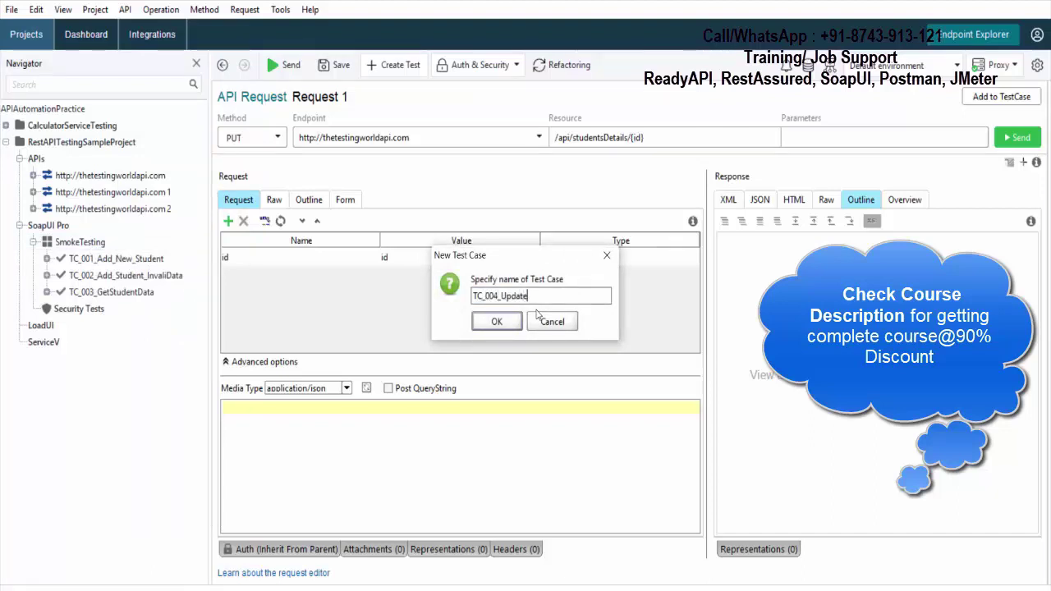
text(StudentData)
click(497, 321)
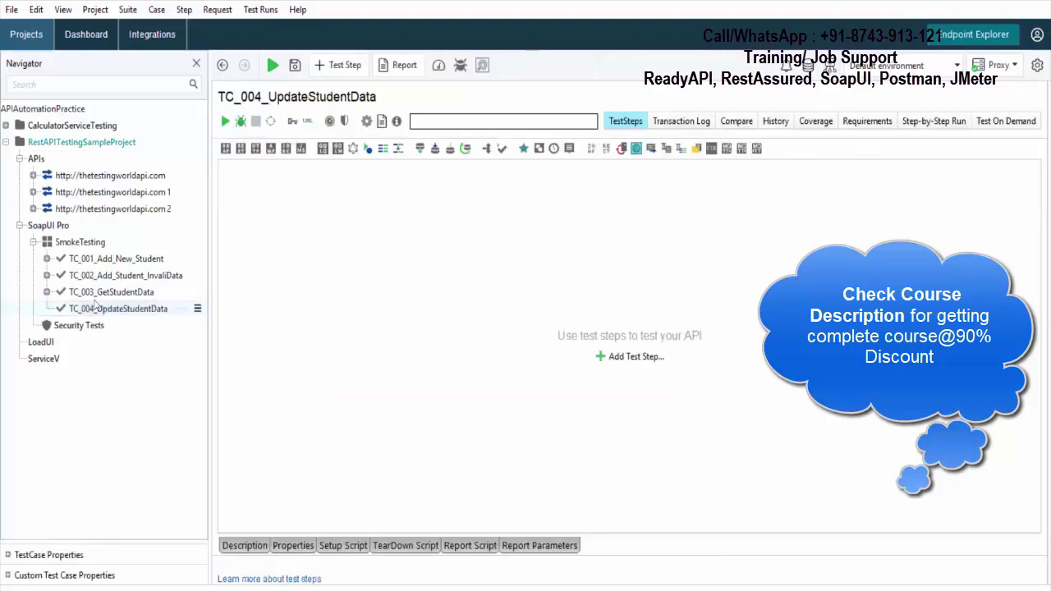
- Start a REST Request test step in TC_004_UpdateStudentData based on the PUTUpdateData method
right_click(99, 316)
mouse_move(176, 377)
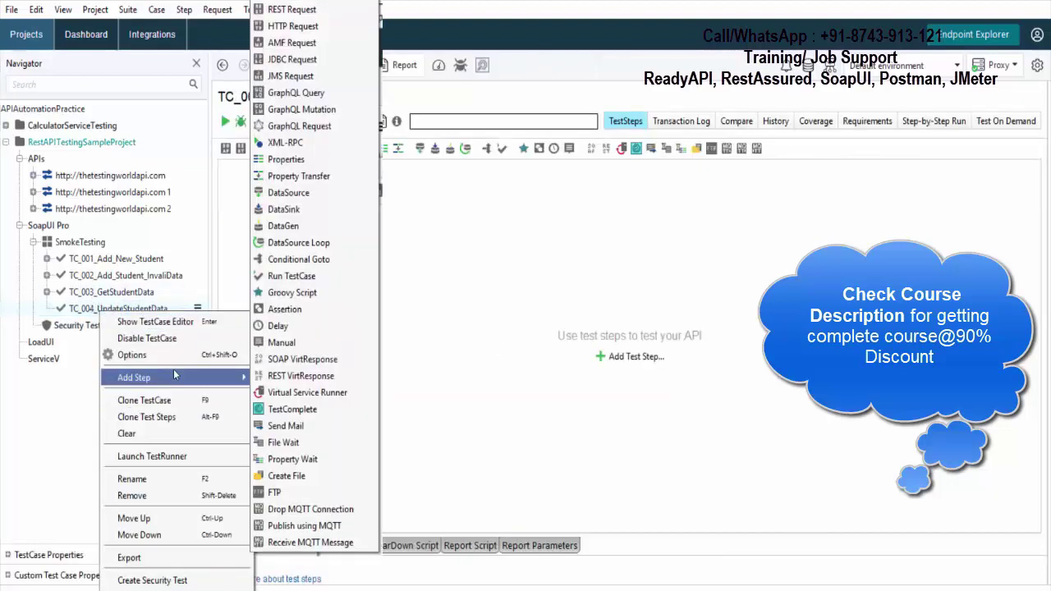
click(292, 10)
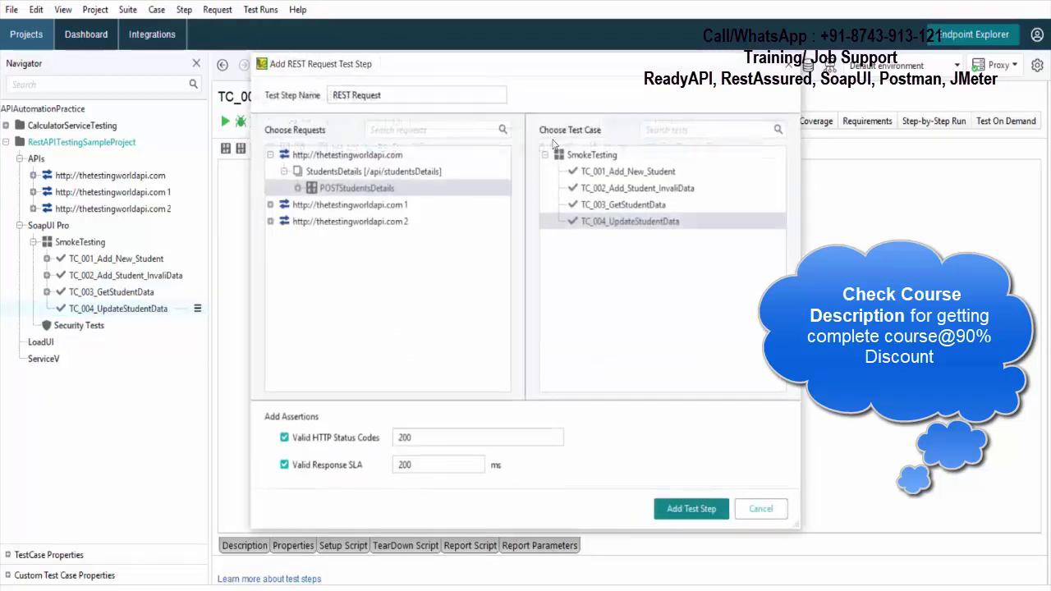
click(270, 221)
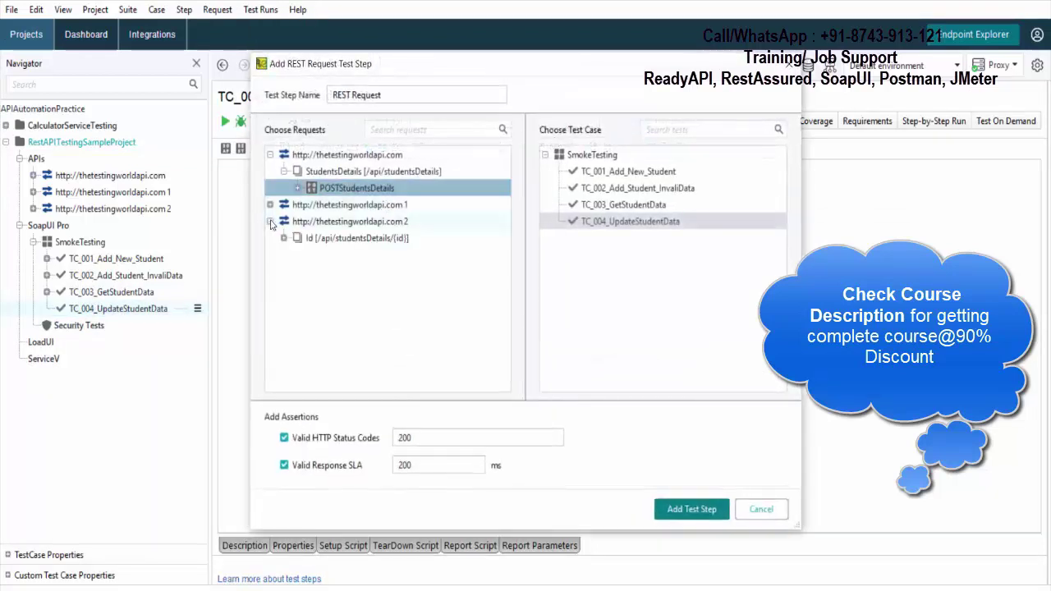
click(283, 238)
click(357, 255)
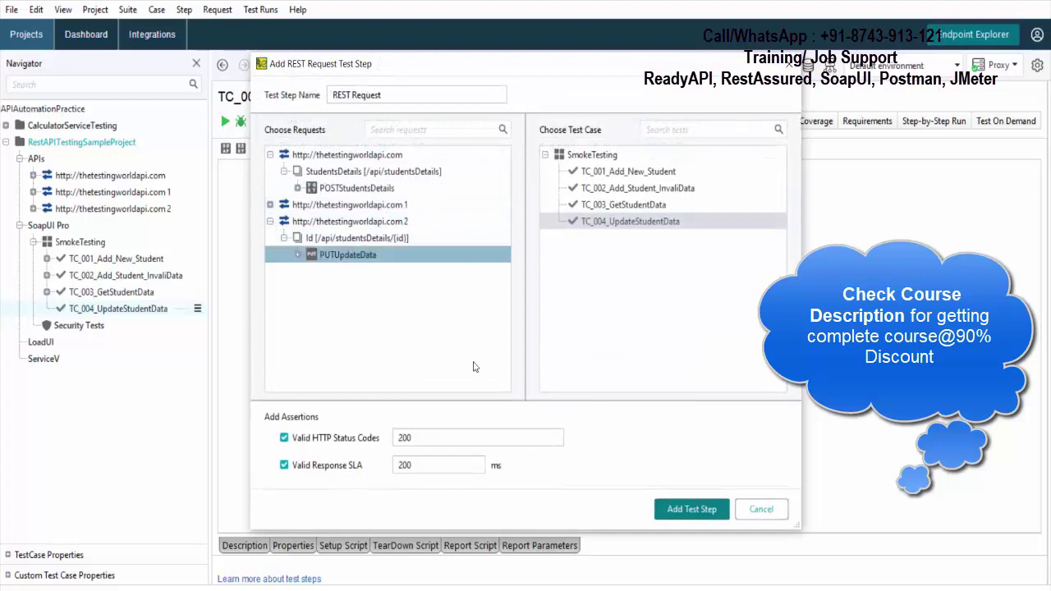
- Add the test step as UpdateData without the HTTP status code and response SLA assertions, and open it
click(284, 438)
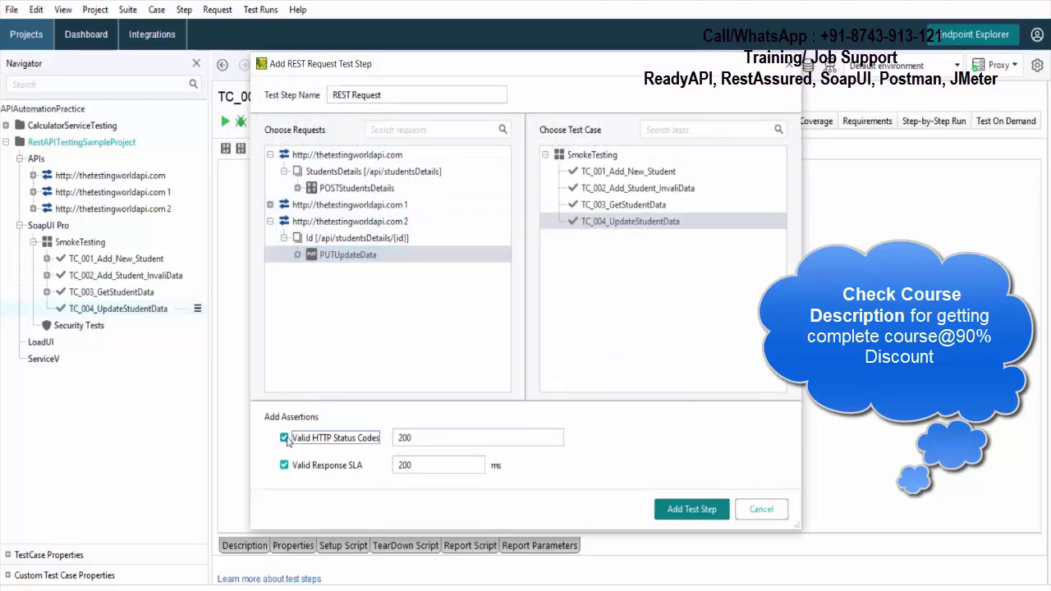
click(283, 465)
drag(403, 99, 255, 86)
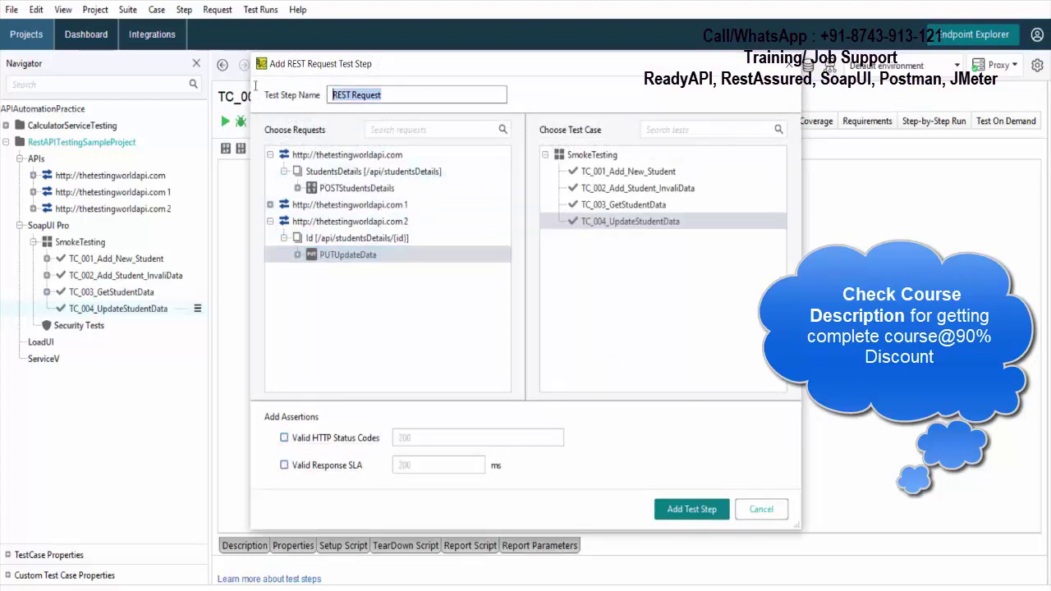
text(Update)
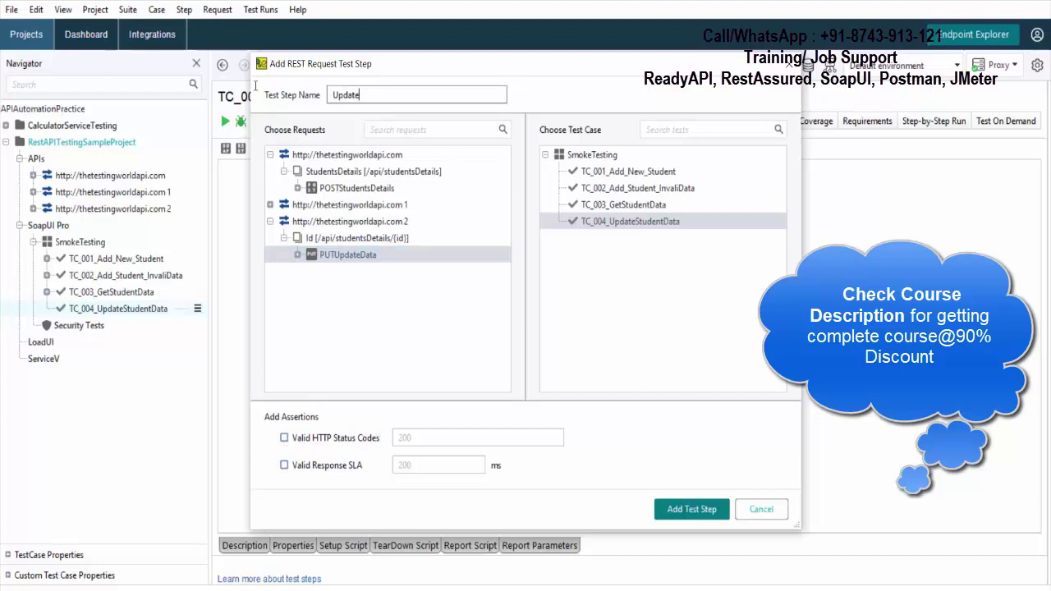
text(Data)
click(692, 510)
click(47, 308)
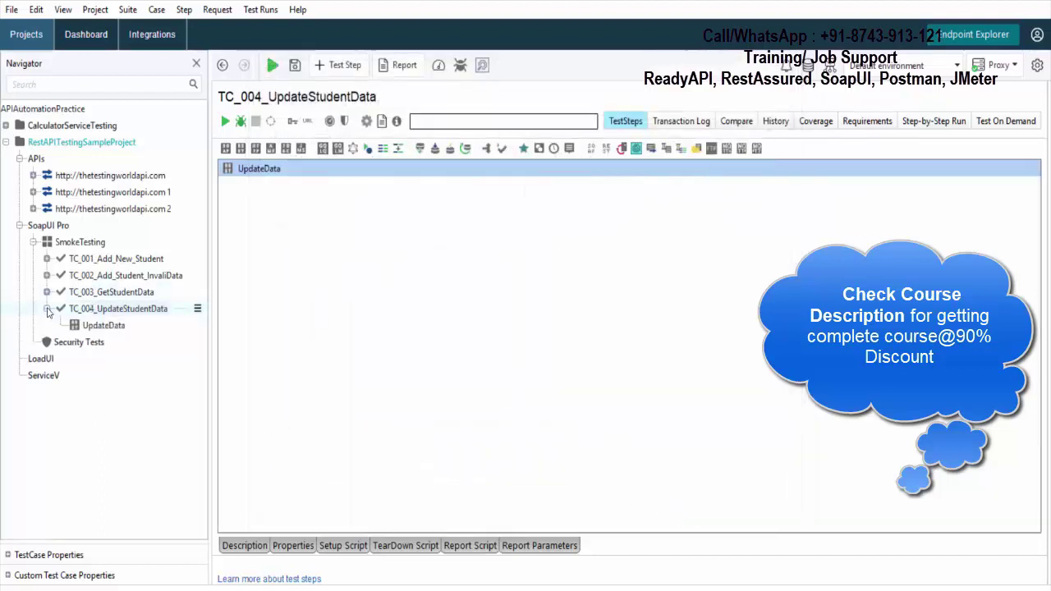
click(98, 326)
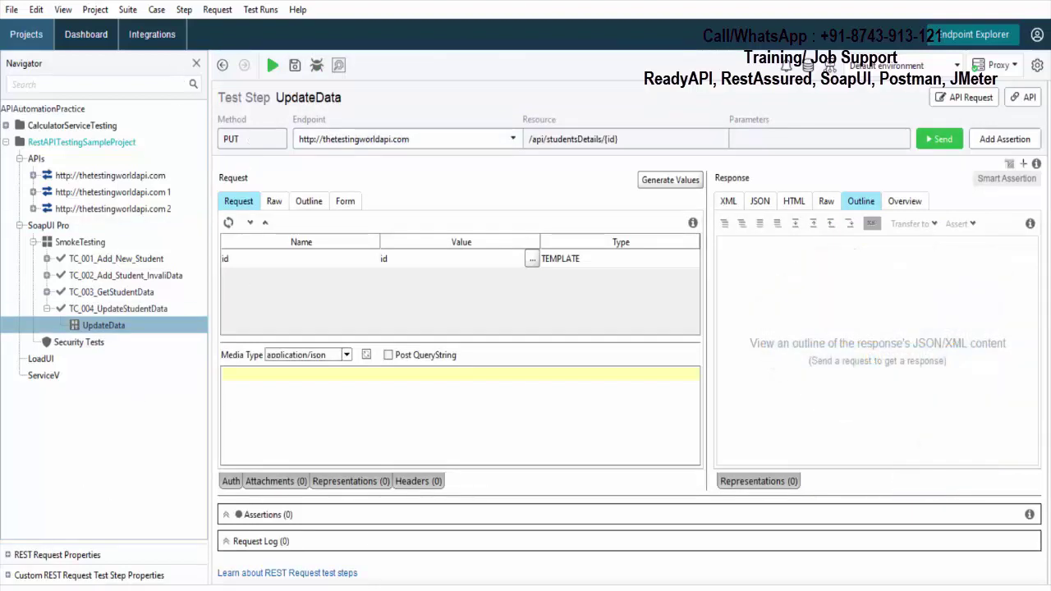
- Switch to the browser and review the body parameters in the PUT api/studentsDetails/{id} documentation
click(548, 589)
click(385, 569)
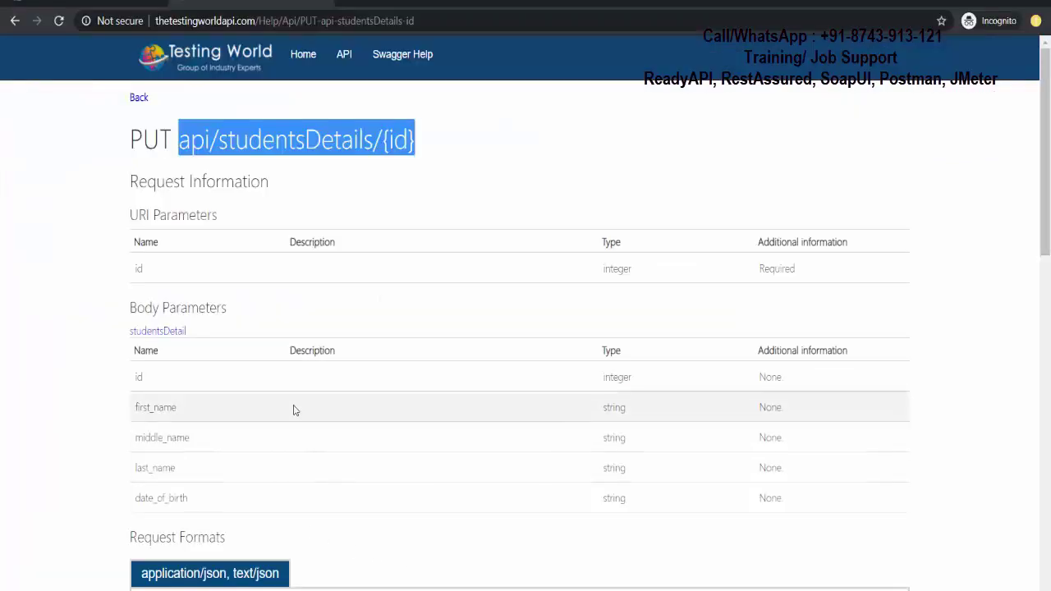
drag(138, 307, 186, 331)
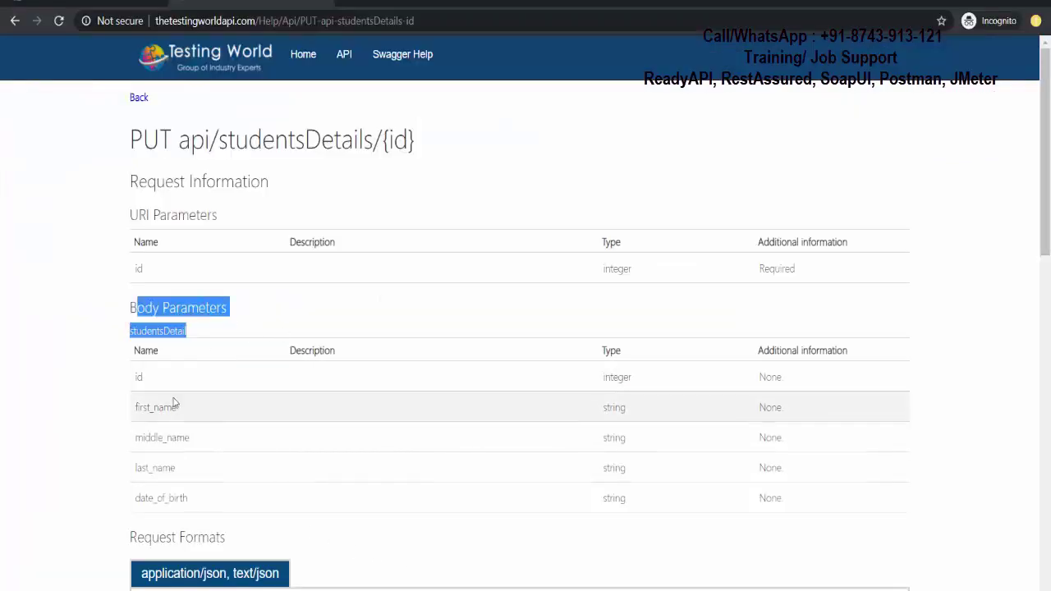
drag(136, 376, 191, 500)
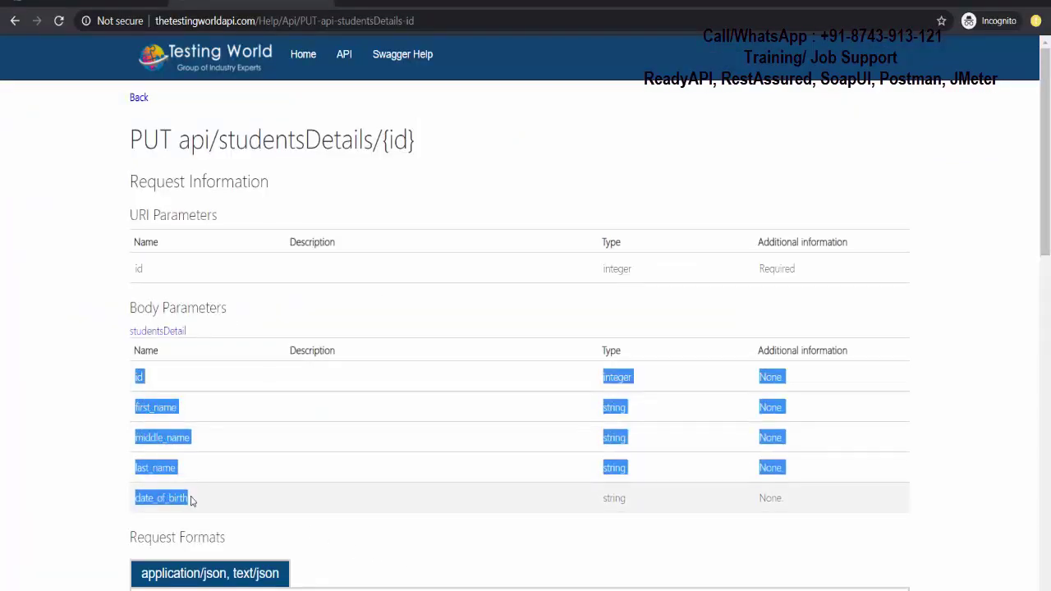
- Copy the JSON request sample from the PUT api/studentsDetails/{id} documentation and paste it into ReadyAPI as the UpdateData request body
scroll(191, 500, down, 4)
drag(150, 334, 168, 426)
key(ctrl+c)
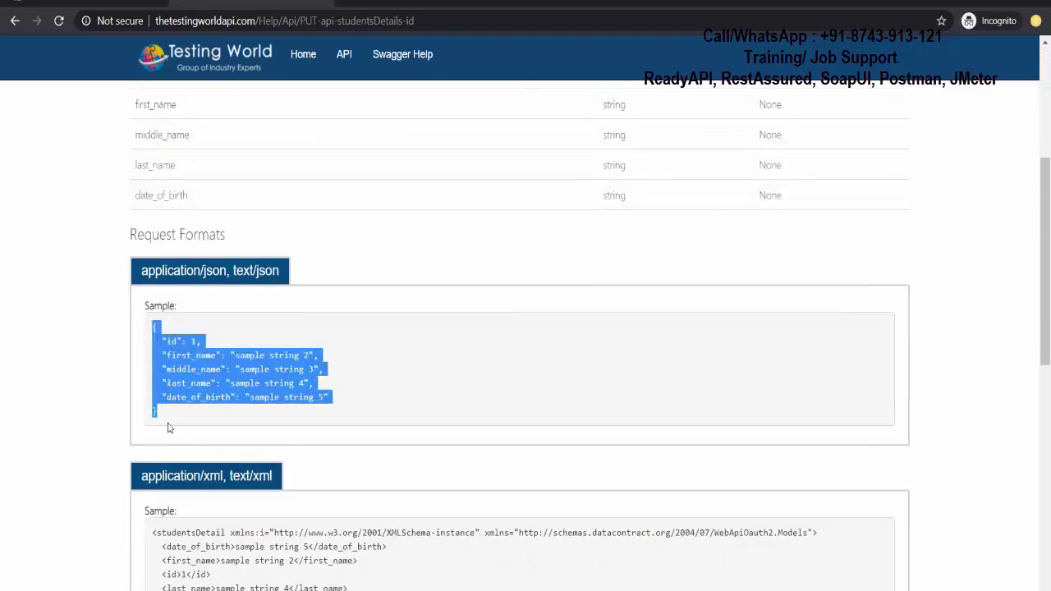
key(alt+Tab)
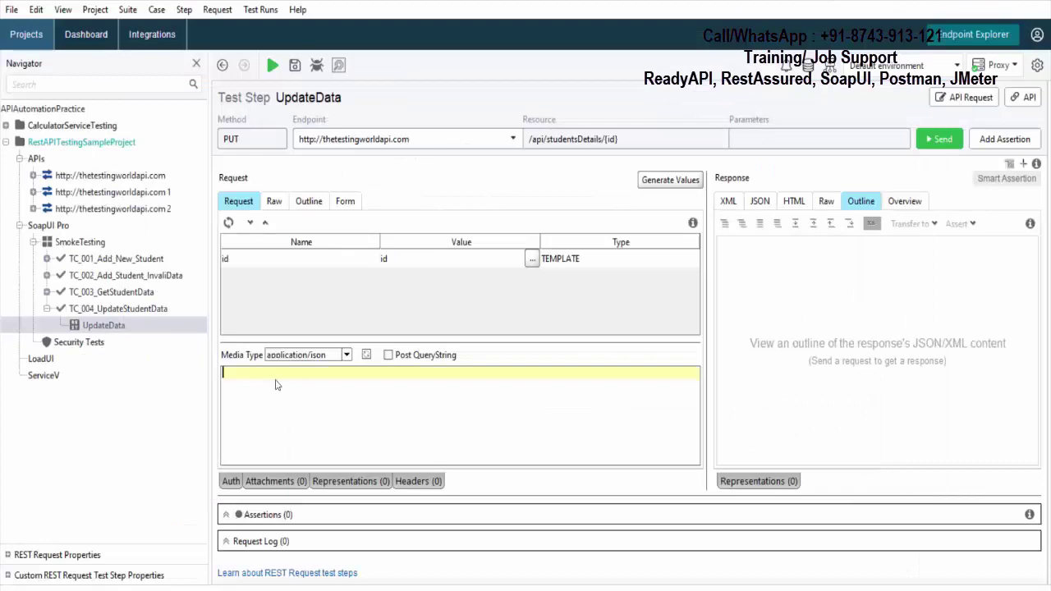
key(ctrl+v)
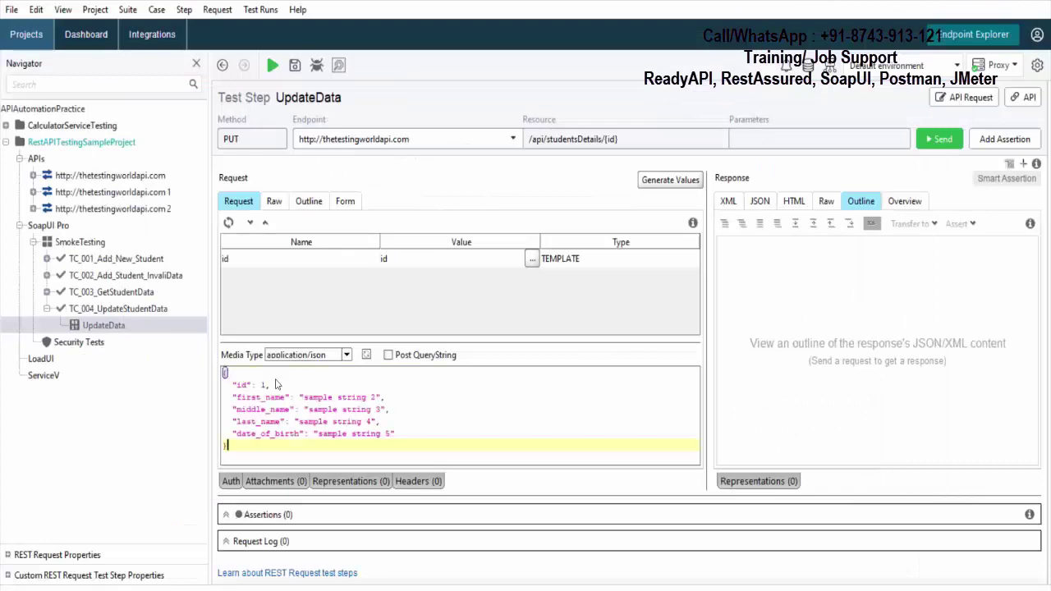
- Copy the whole JSON request body and paste it into the Notepad notes below the PUT endpoint line
key(ctrl+a)
key(ctrl+c)
key(alt+Tab)
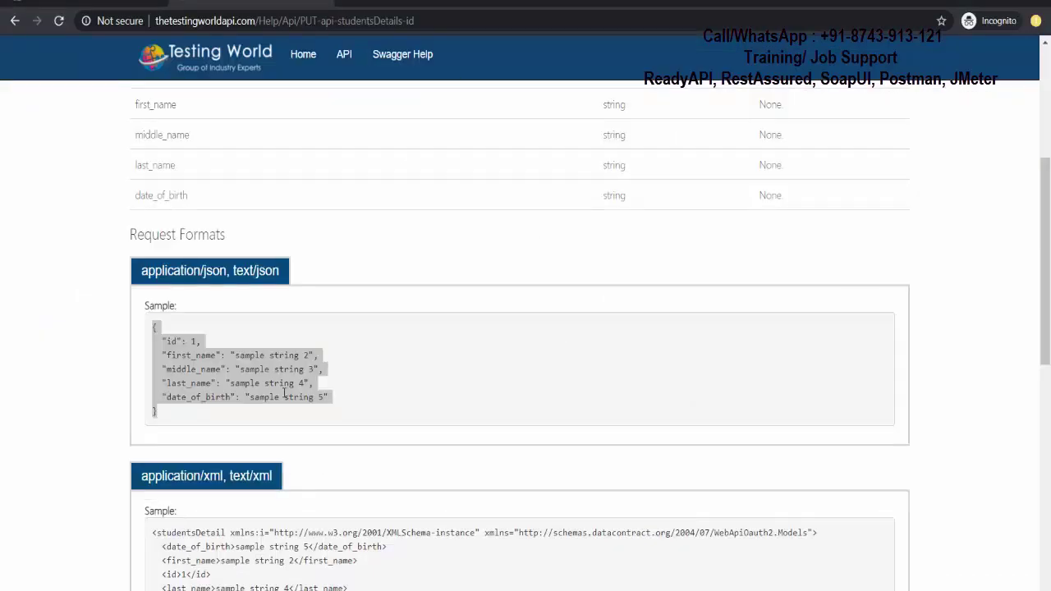
key(alt+Tab)
key(Tab)
click(572, 353)
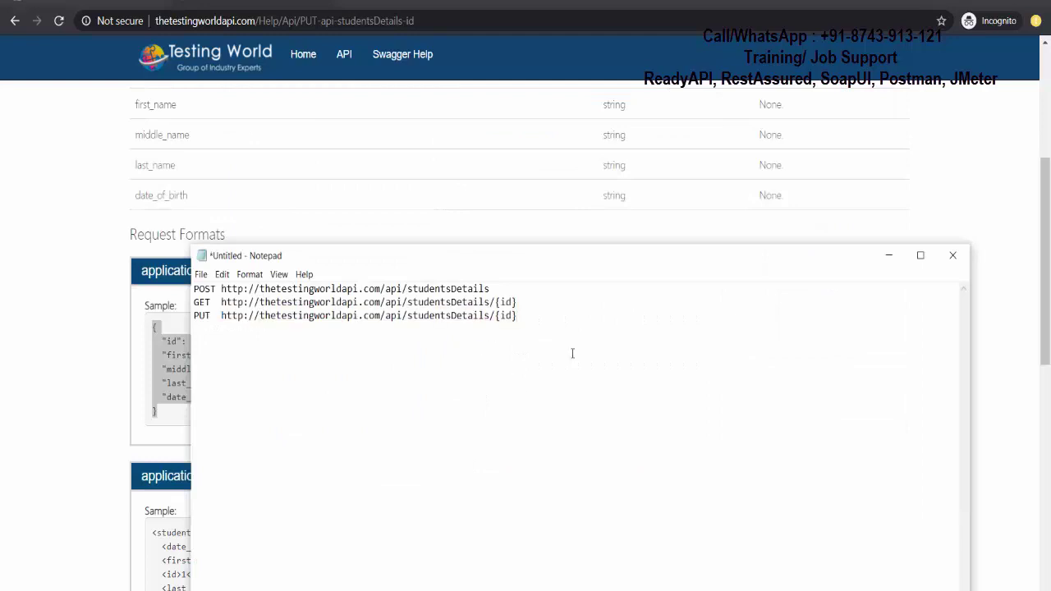
key(ctrl+v)
- Switch back to the browser and compare the JSON request sample with the documented URI and body parameters
key(alt+Tab)
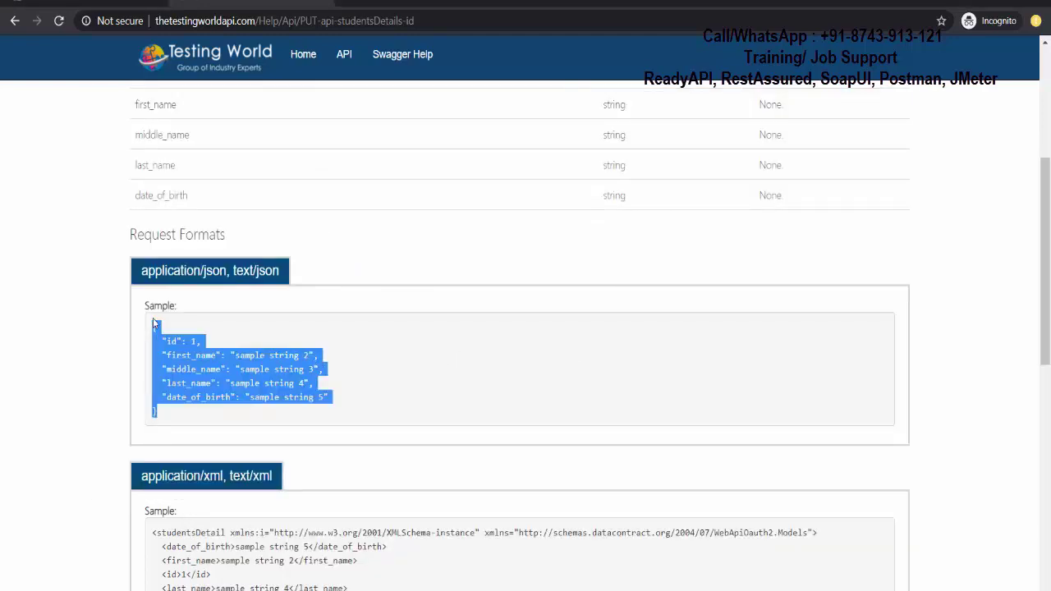
drag(153, 317, 190, 420)
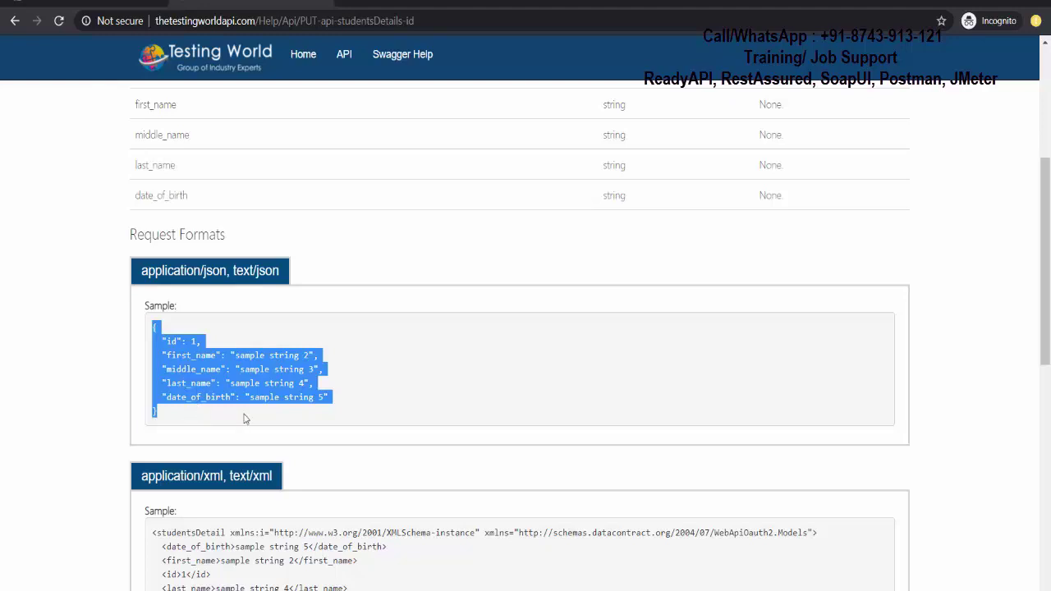
scroll(247, 413, up, 3)
scroll(206, 324, down, 1)
scroll(211, 341, up, 1)
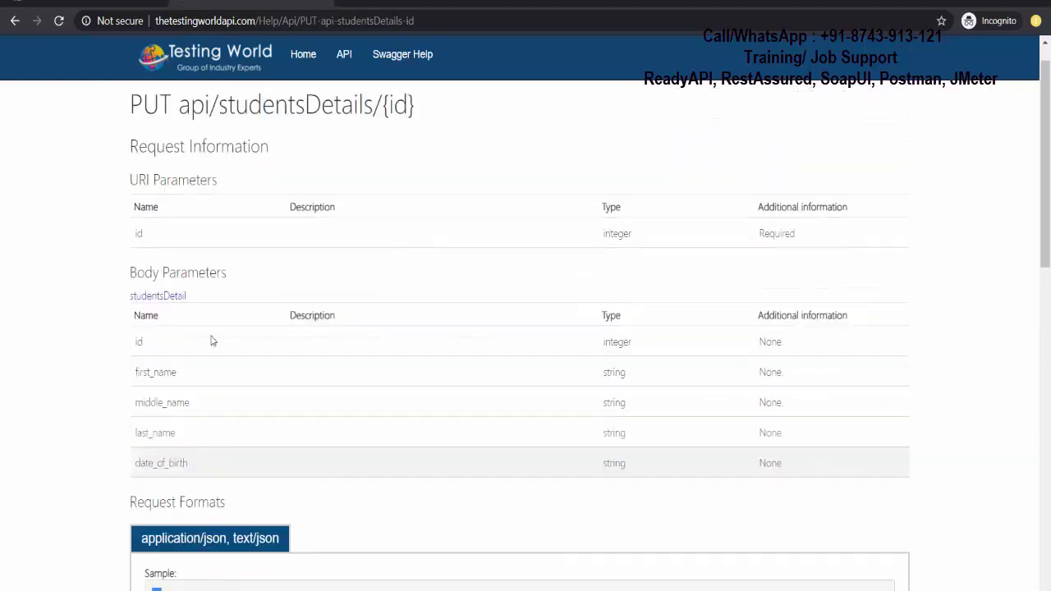
scroll(211, 340, up, 1)
- Switch back to ReadyAPI and set the id template parameter of the UpdateData request to 186666
key(alt+Tab)
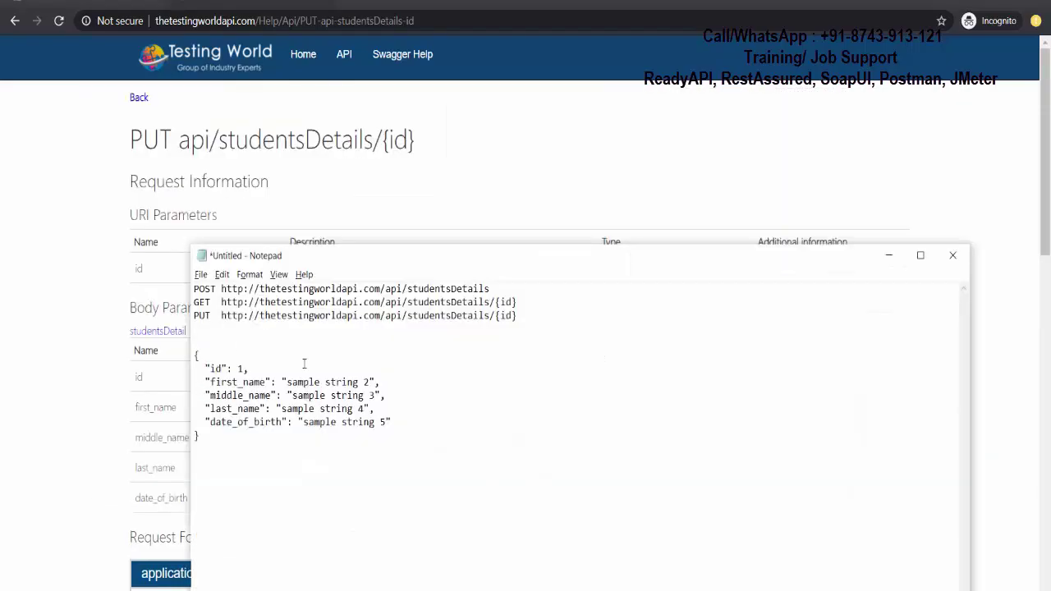
key(alt+Tab)
key(Tab)
drag(260, 443, 231, 340)
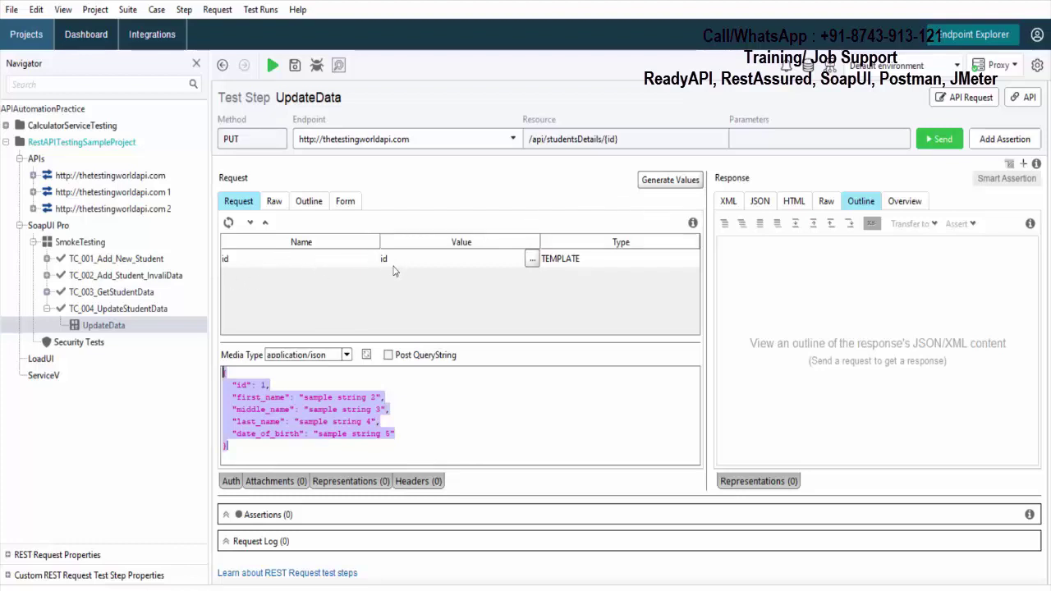
click(405, 264)
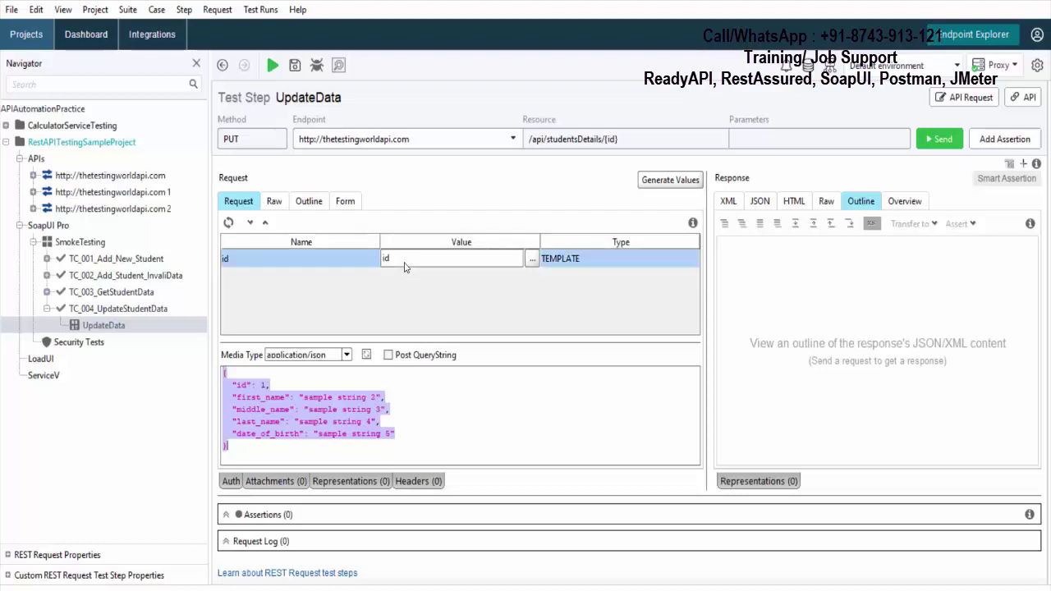
key(BackSpace)
key(BackSpace)
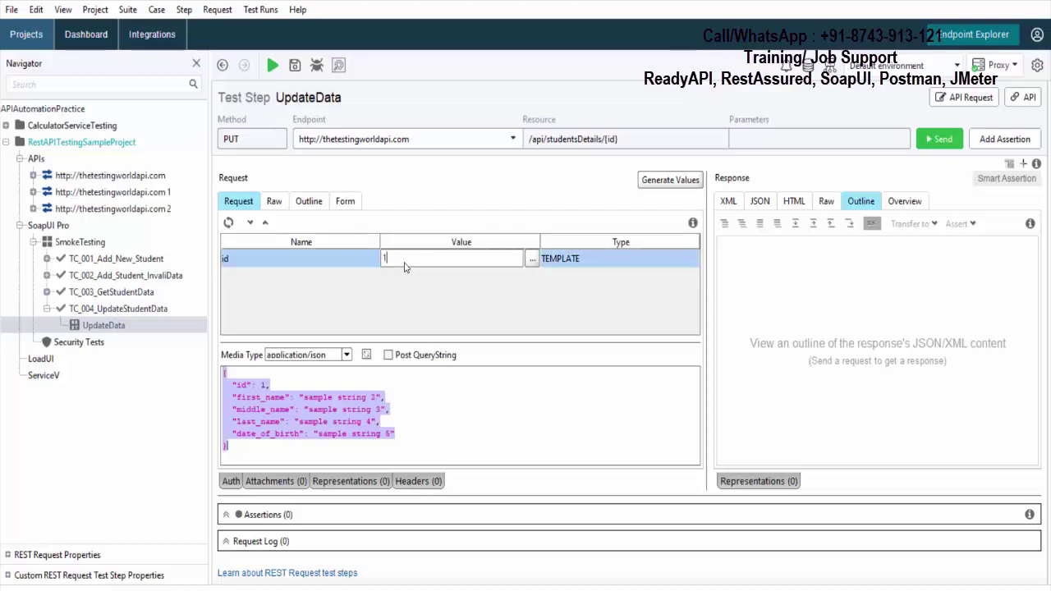
text(186666)
- In the JSON body, set first_name to Testing, last_name to World and middle_name to W
click(304, 399)
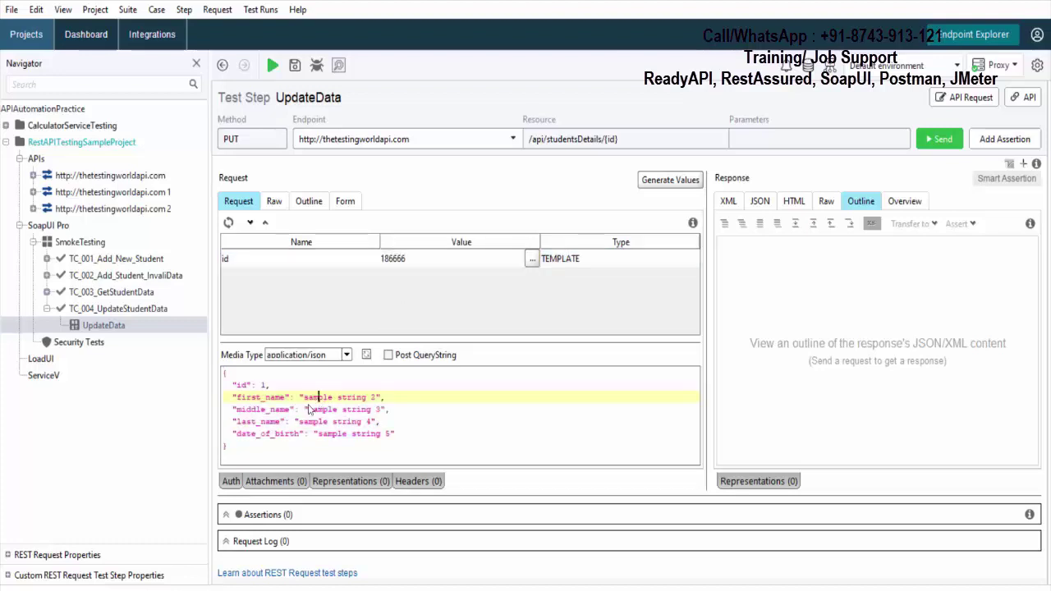
key(ctrl+shift+Right)
shift+click(376, 397)
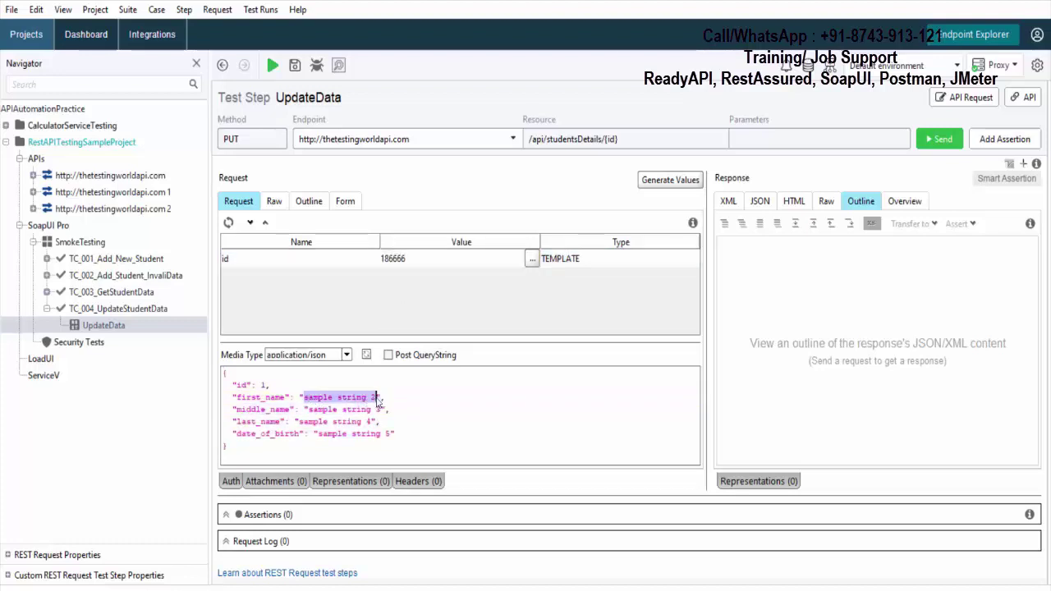
text(Testing)
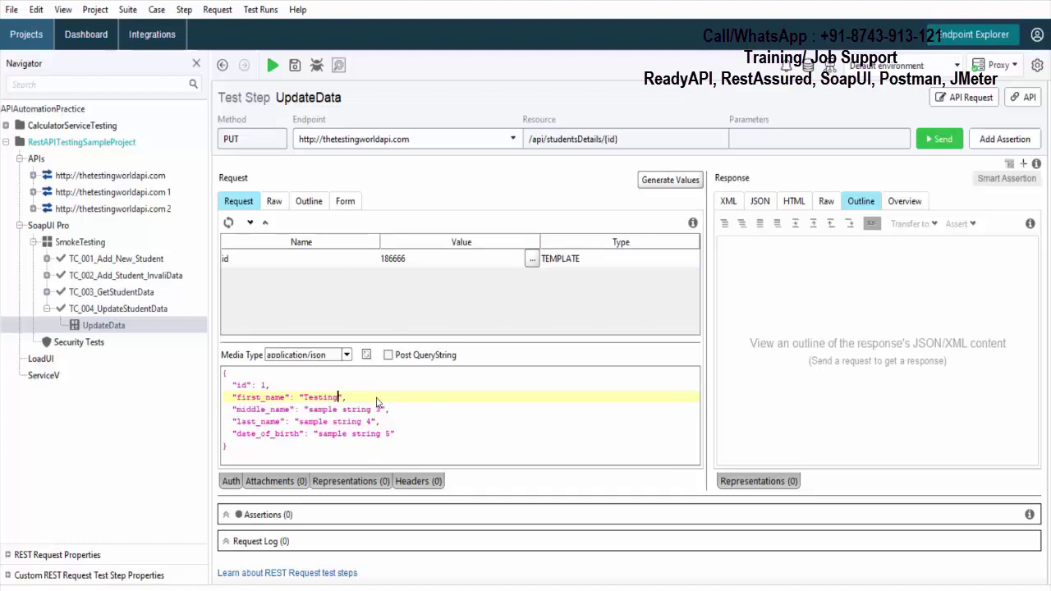
drag(371, 422, 300, 423)
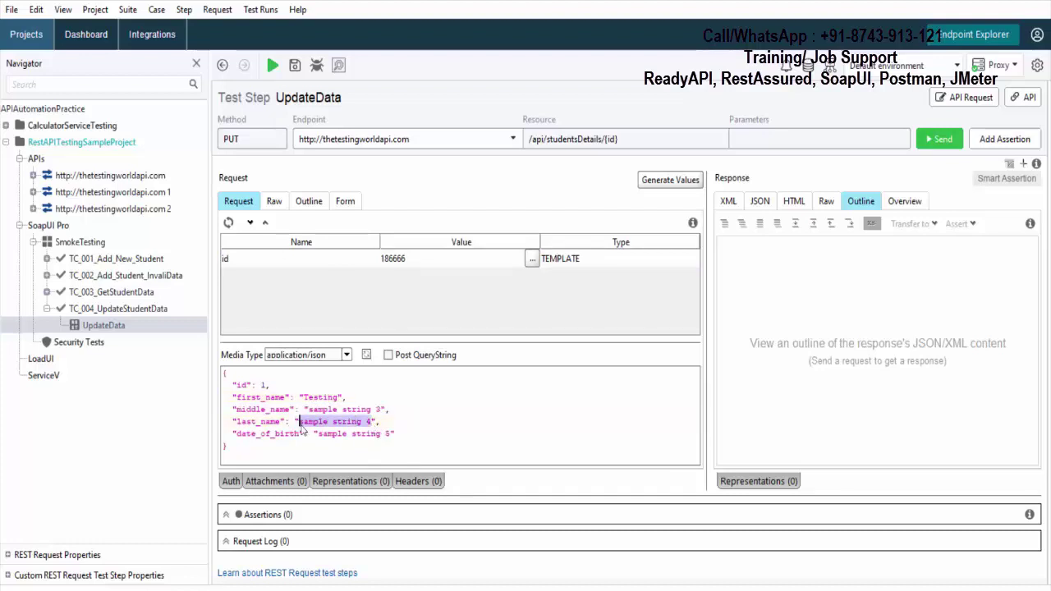
text(World)
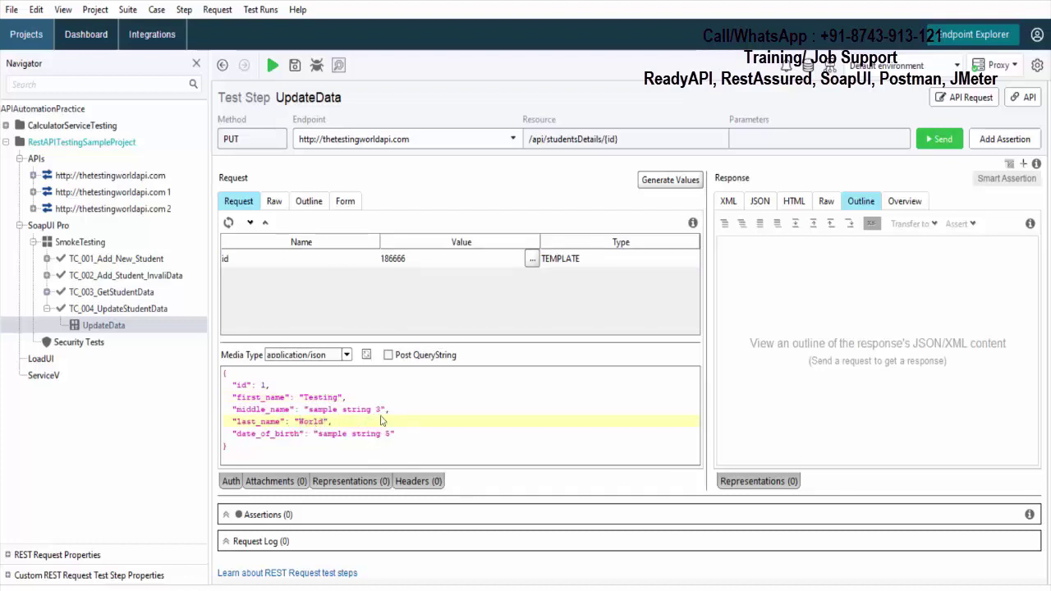
drag(380, 415, 312, 417)
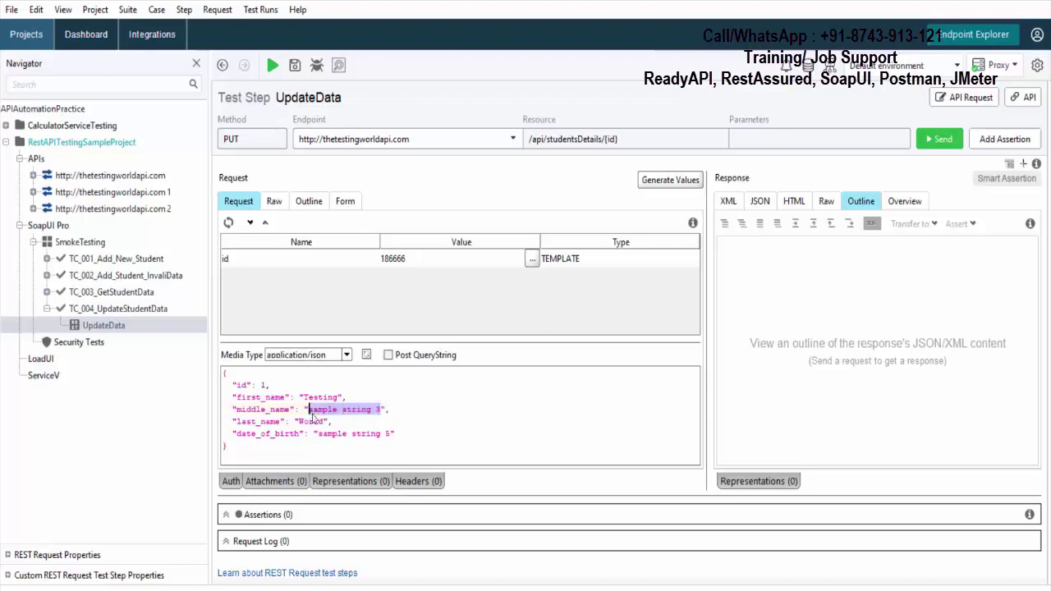
text(W)
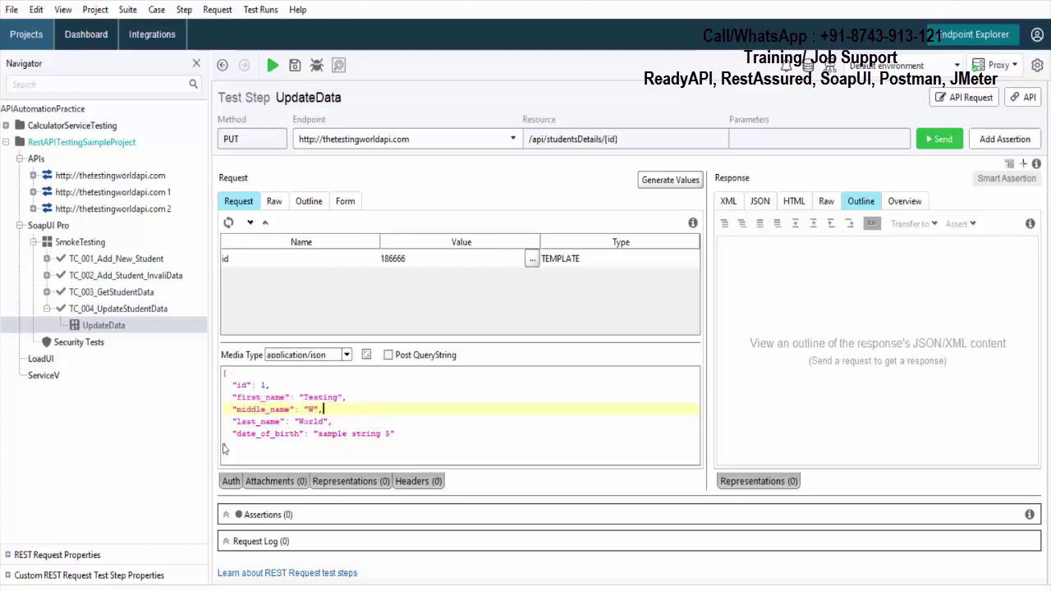
- Replace the sample text of date_of_birth in the JSON body with the student's date of birth
mouse_move(230, 393)
mouse_down()
mouse_move(357, 421)
mouse_move(234, 421)
mouse_move(219, 400)
mouse_up()
click(351, 422)
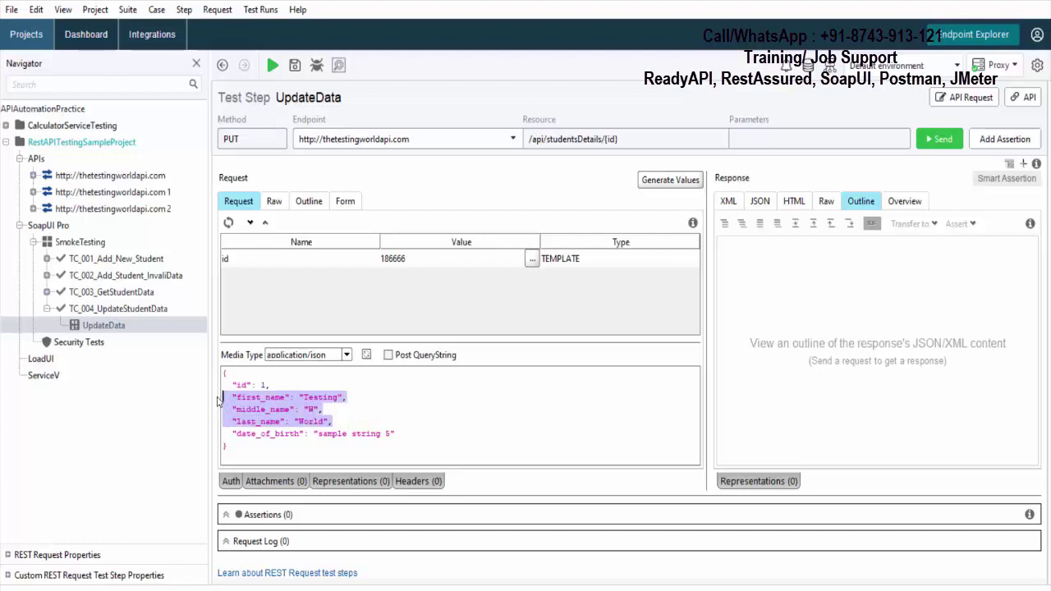
drag(318, 433, 379, 437)
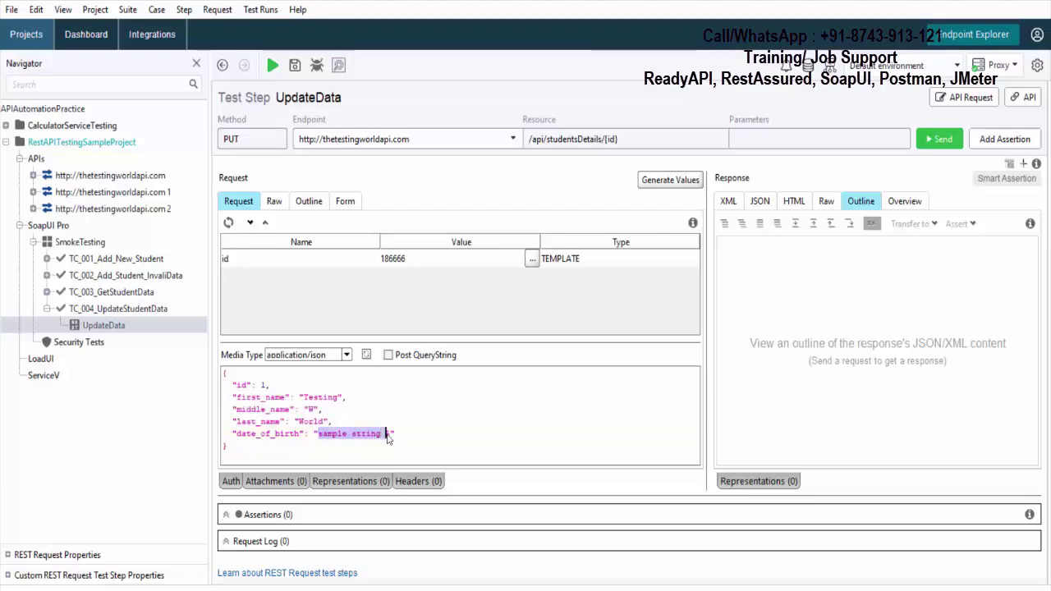
text(12.)
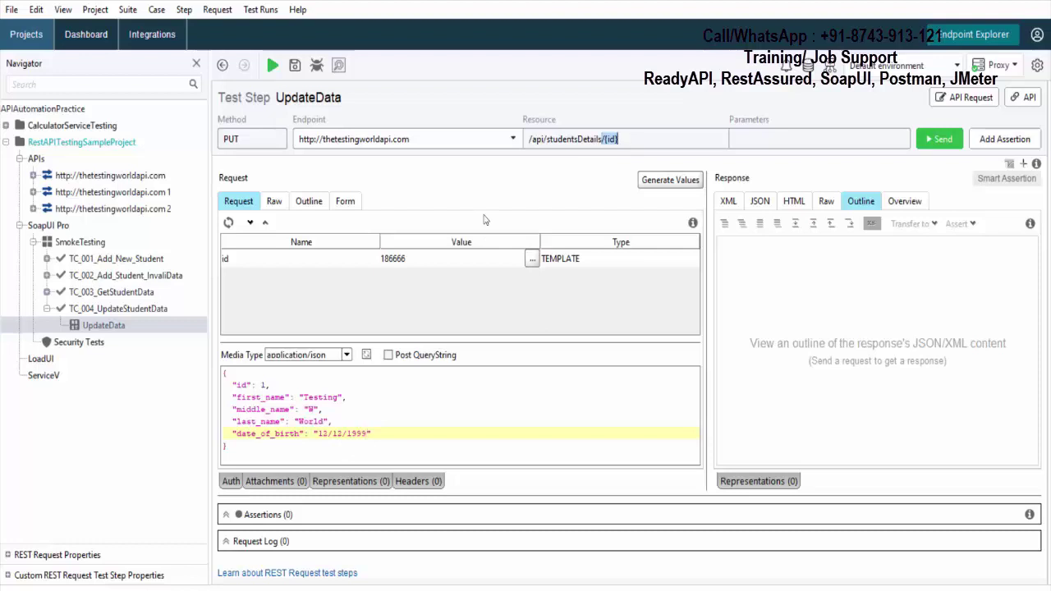
- Try sending the PUT request with the body id left at 1, and check the status line of the raw response
double_click(418, 263)
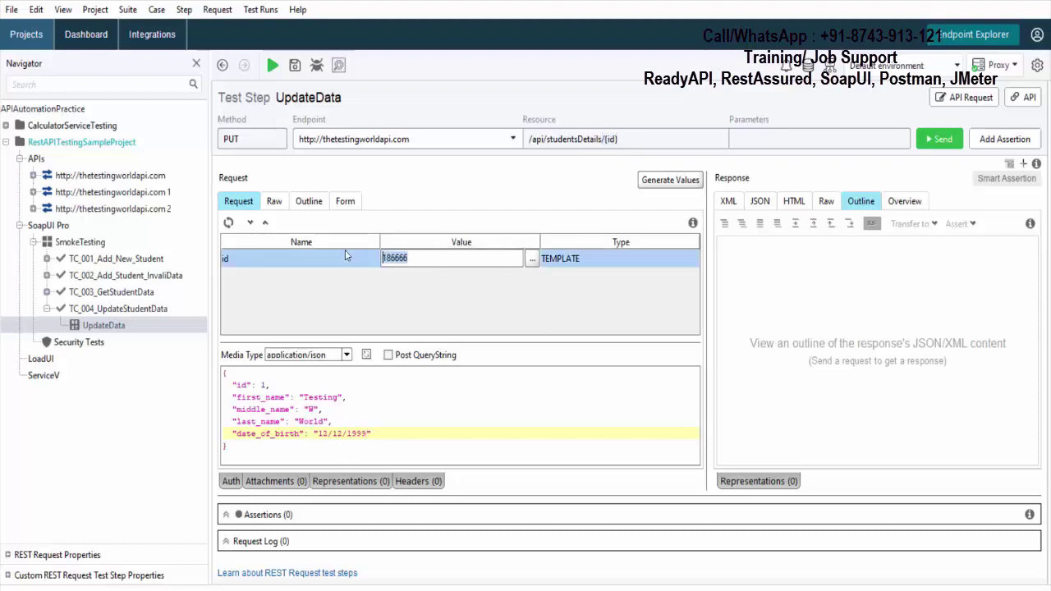
drag(234, 384, 271, 385)
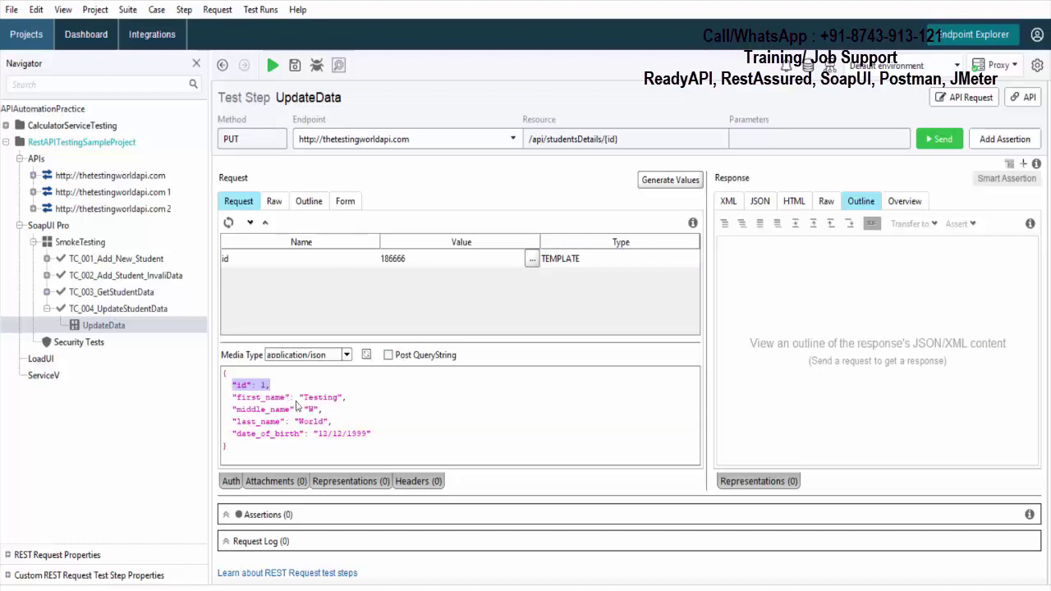
click(313, 398)
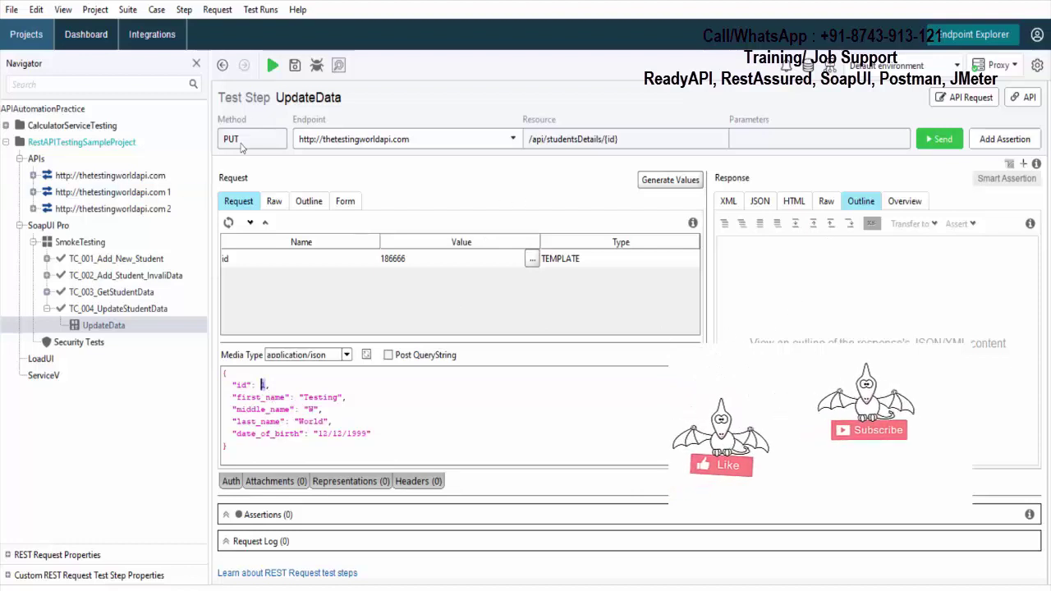
click(938, 139)
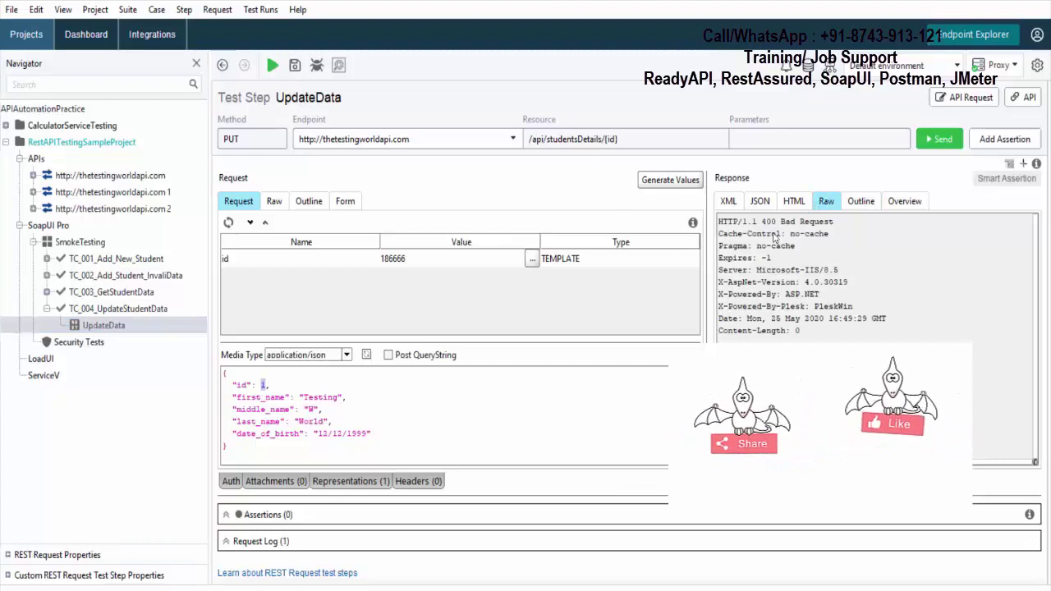
drag(766, 222, 833, 222)
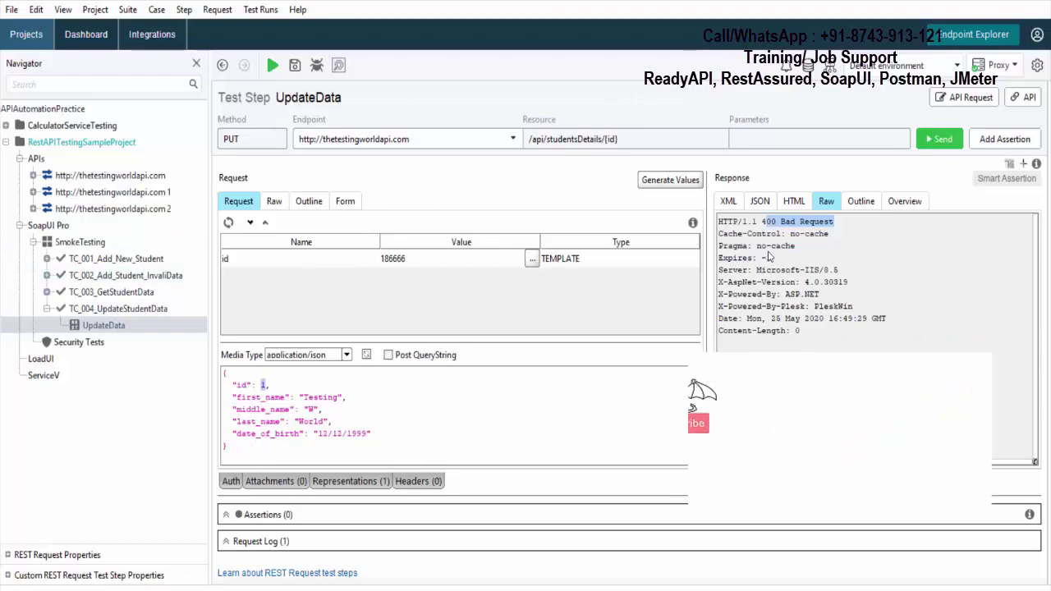
- Set the id in the JSON body to 186666 to match the template parameter
click(267, 389)
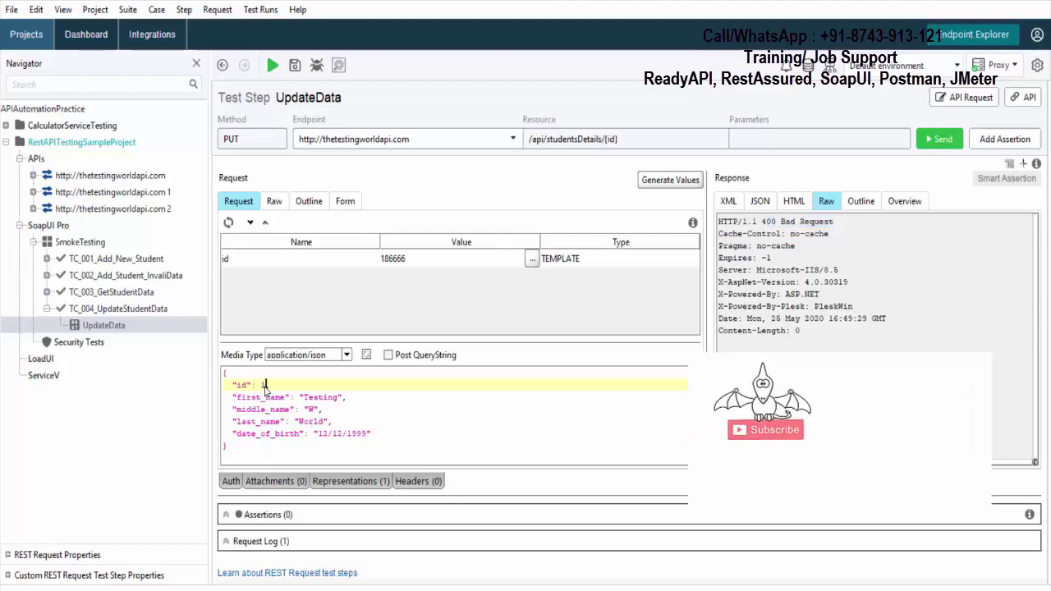
text(866)
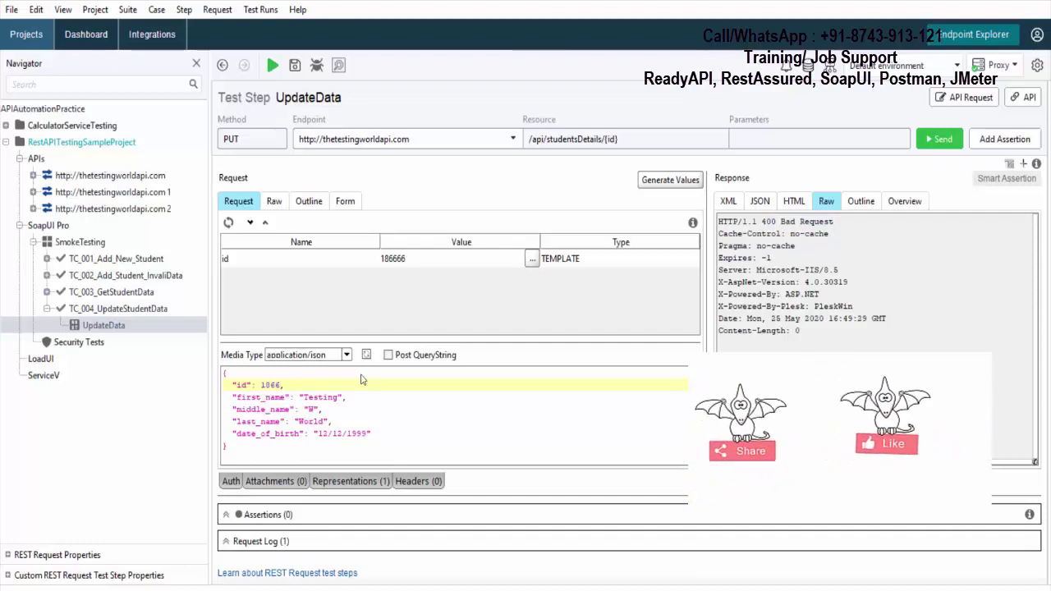
text(66)
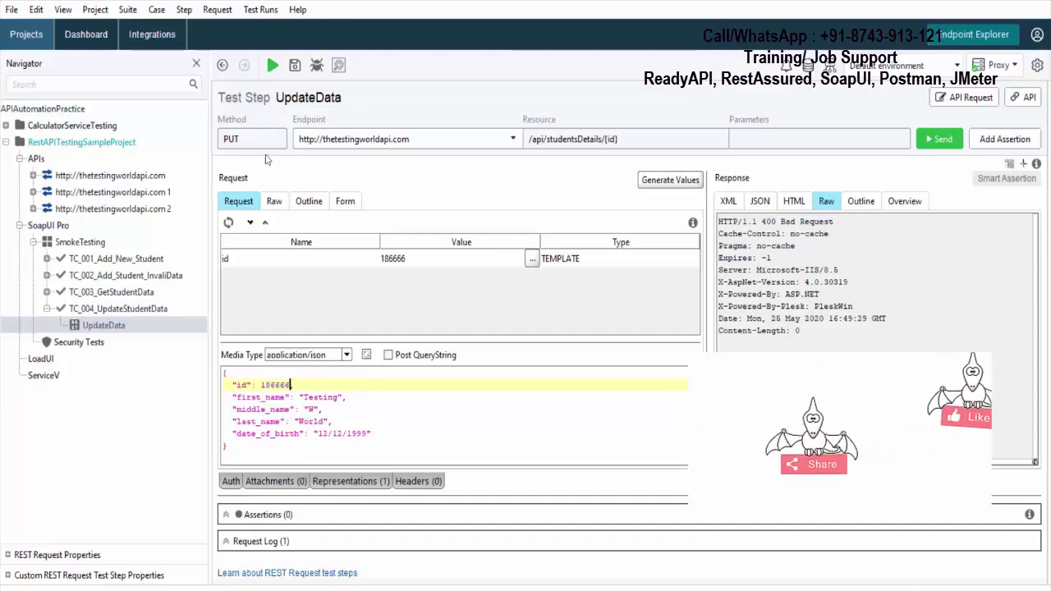
- Resend the UpdateData PUT request and view its response as JSON
click(274, 67)
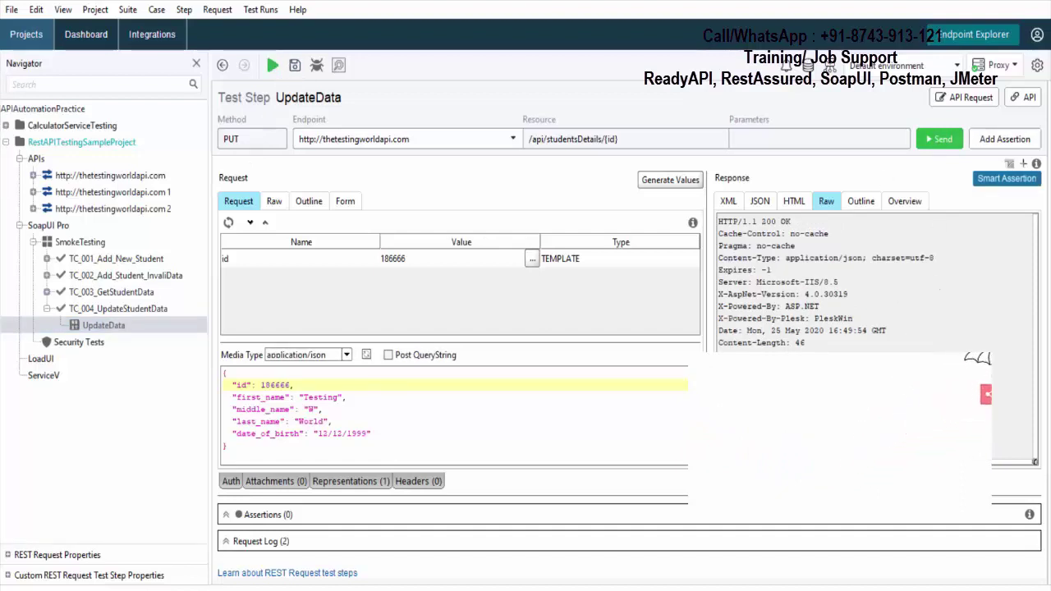
click(759, 201)
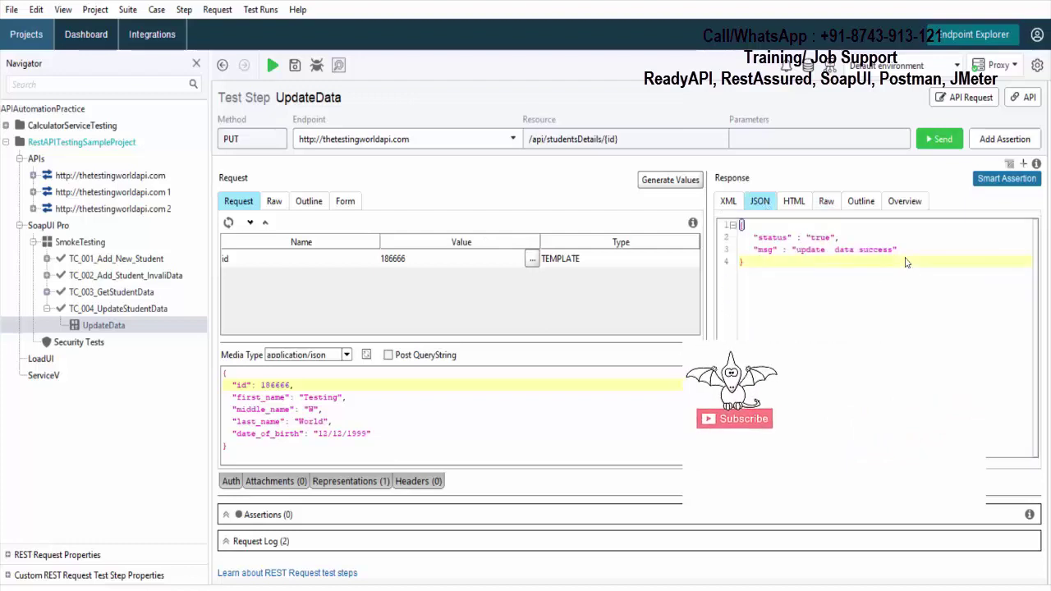
key(ctrl+a)
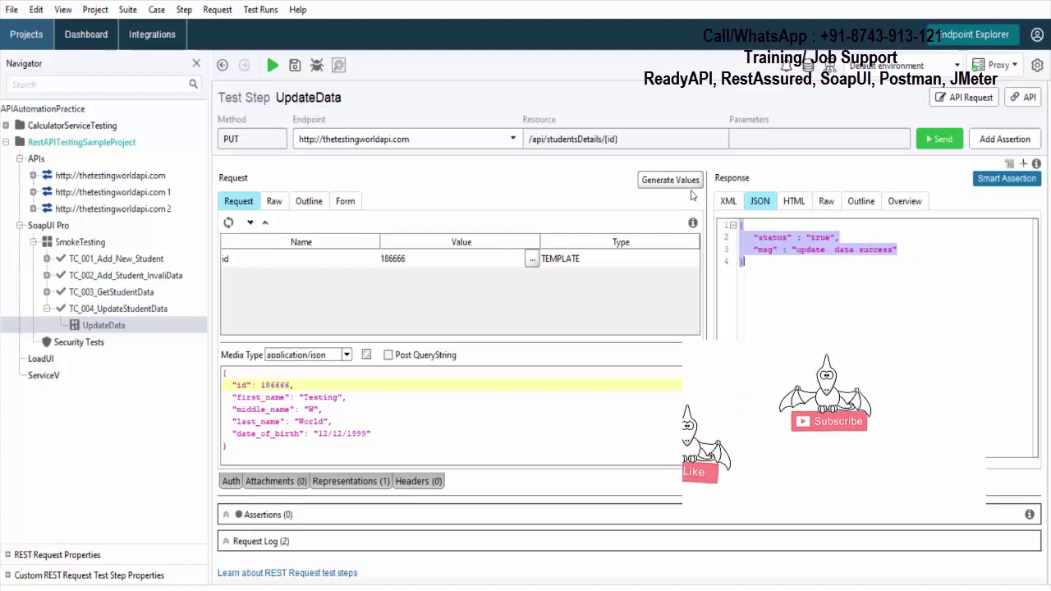
- Open the FetchData request of TC_003_GetStudentData and set its id template parameter to 186666
click(47, 293)
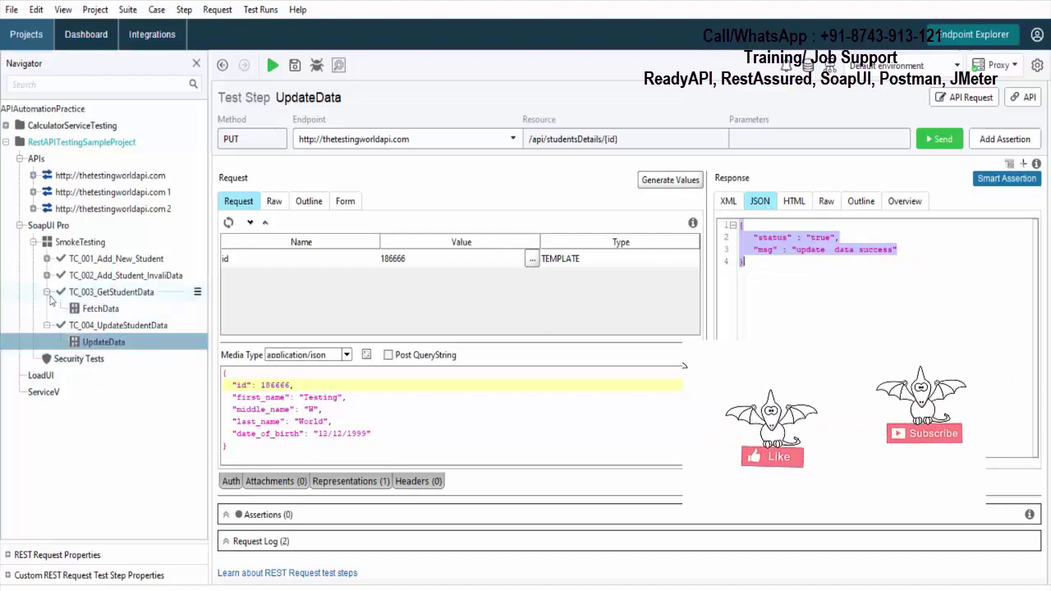
click(105, 310)
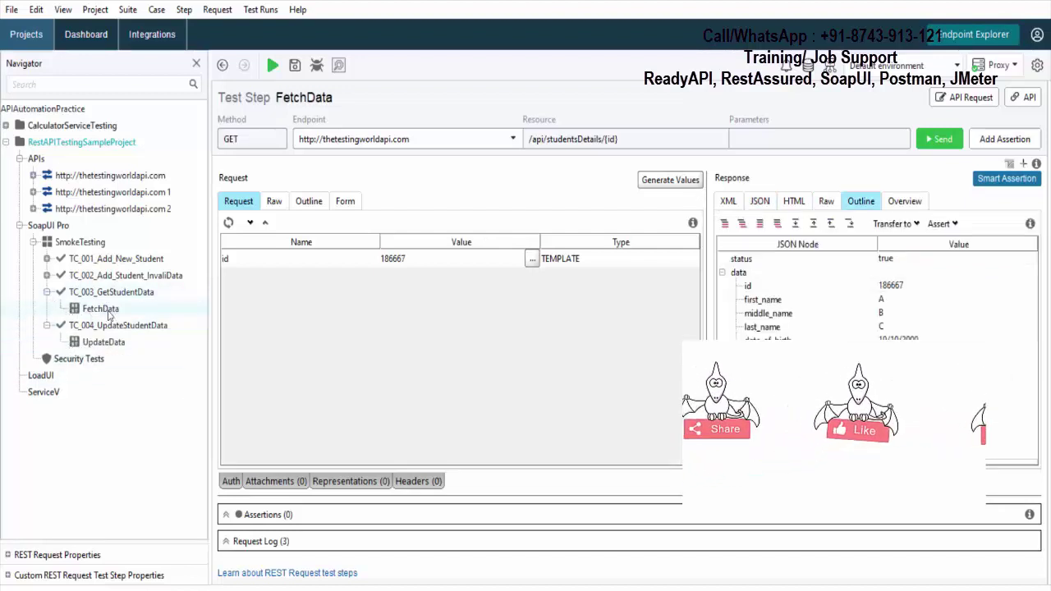
double_click(428, 261)
key(BackSpace)
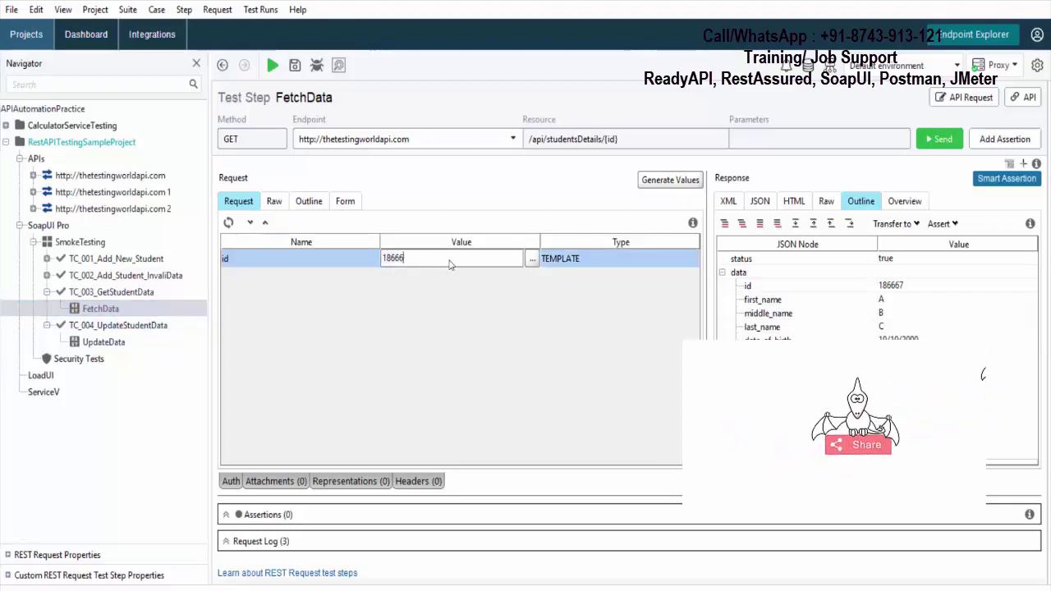
text(6)
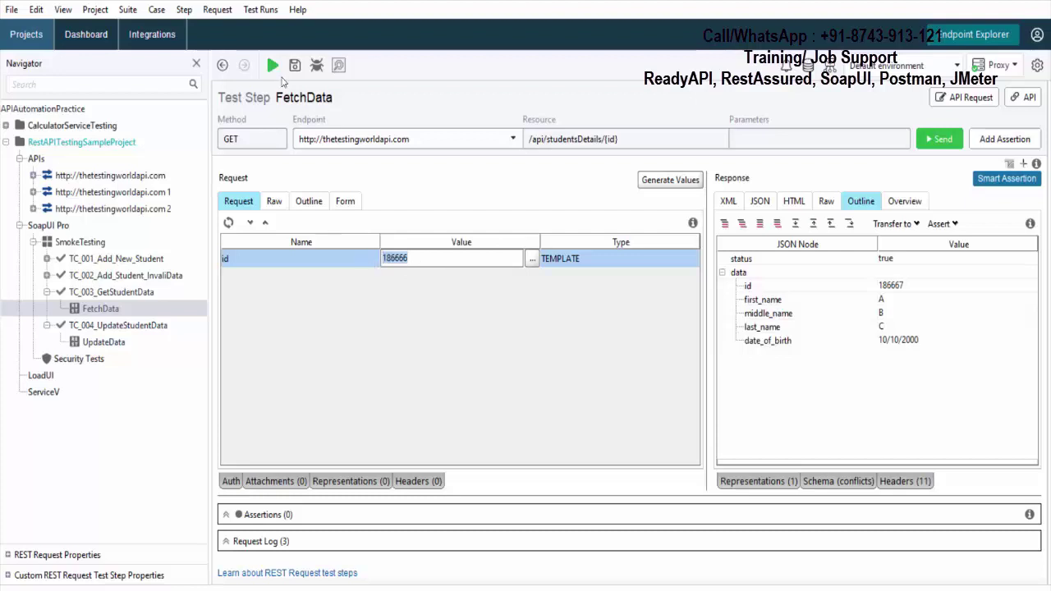
- Send the FetchData GET request and check the returned student fields, including date_of_birth, in the response outline
click(273, 65)
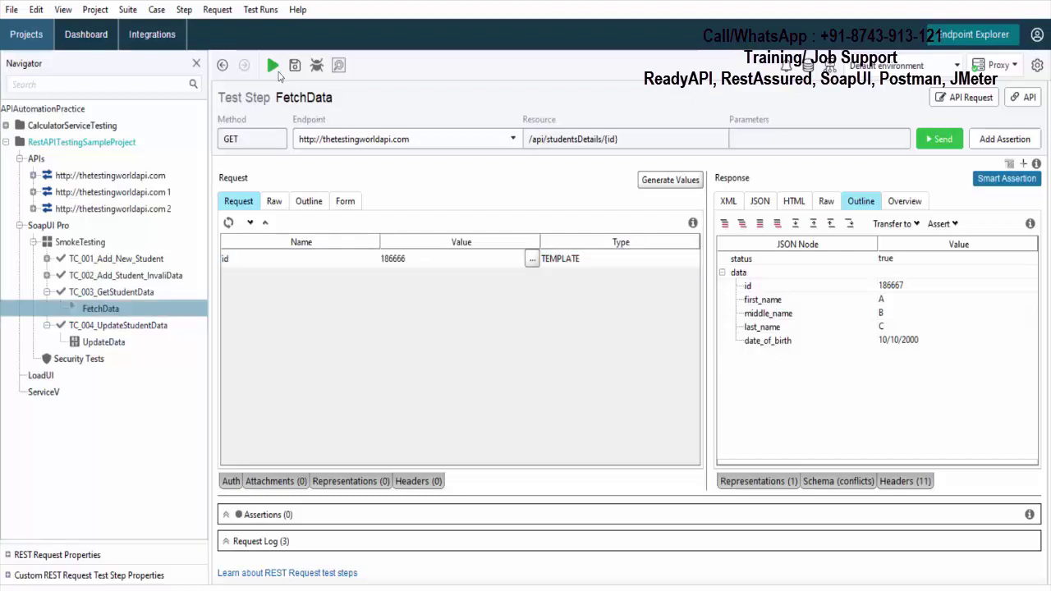
click(886, 343)
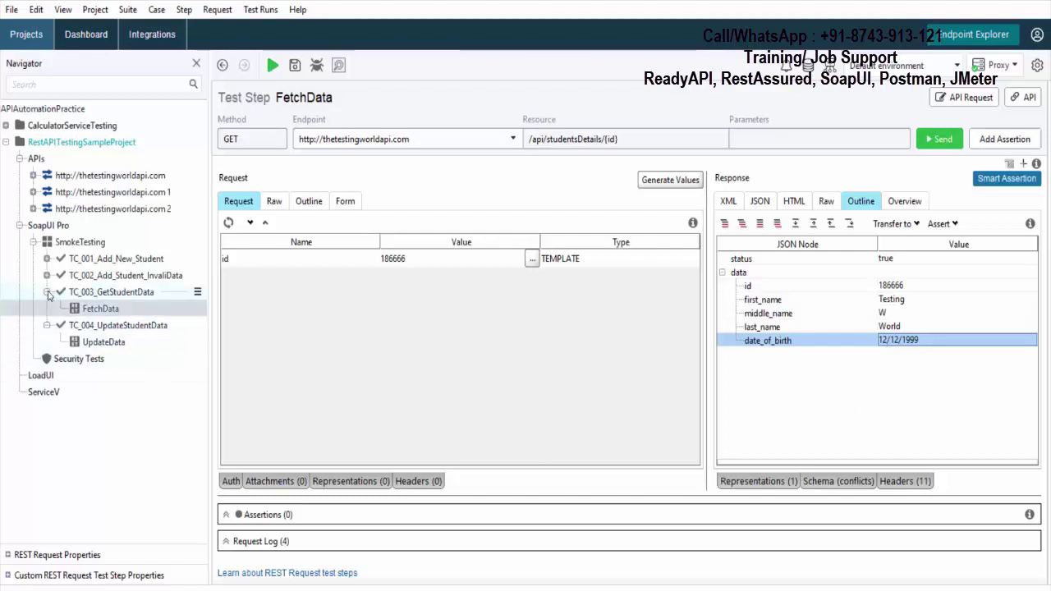
click(74, 293)
click(101, 308)
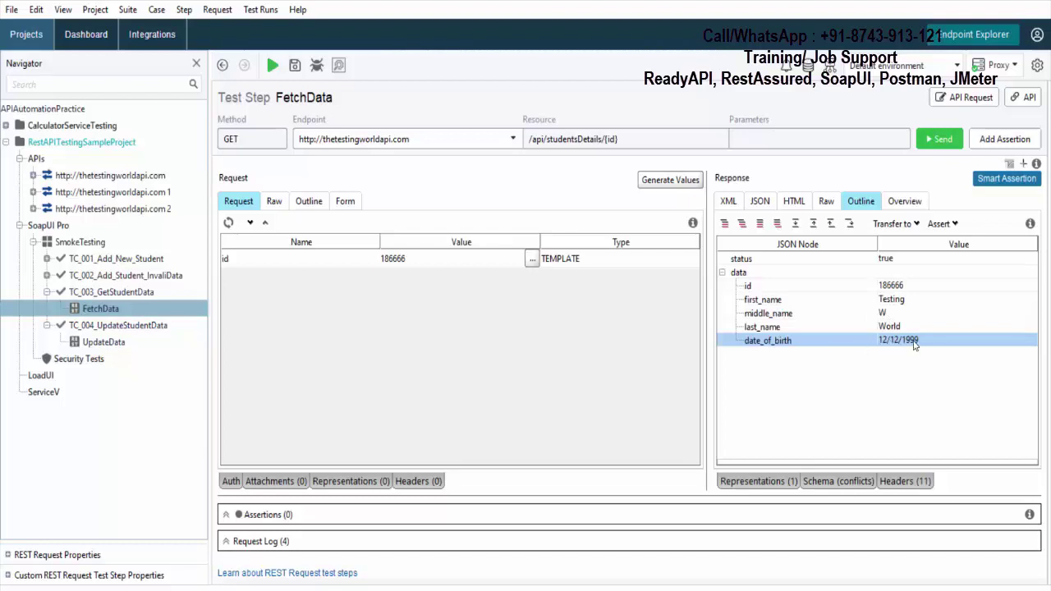
- Collapse TC_003_GetStudentData and return to the UpdateData request of TC_004_UpdateStudentData
click(47, 293)
click(104, 329)
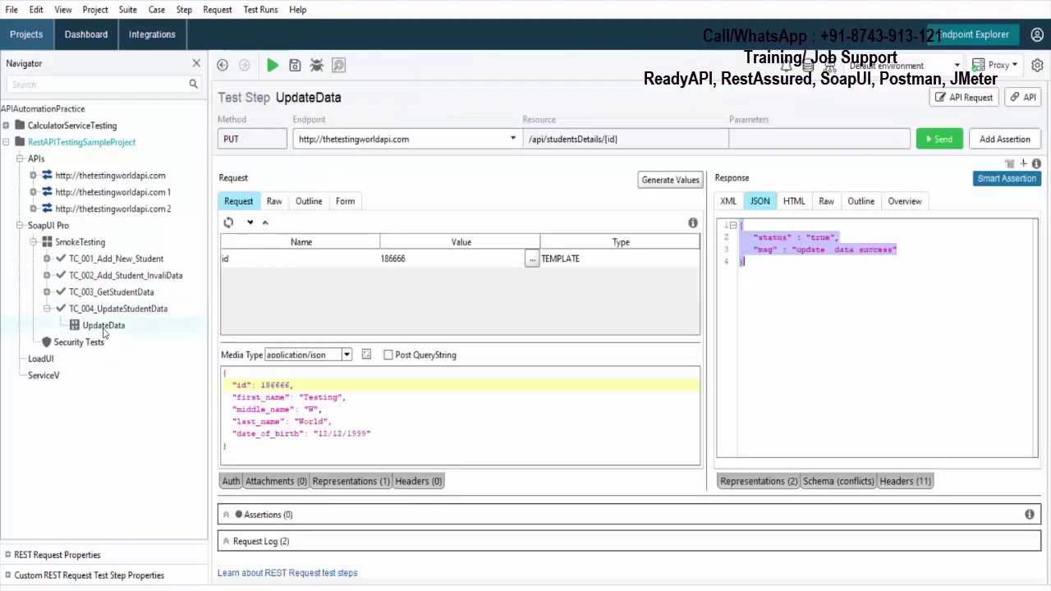